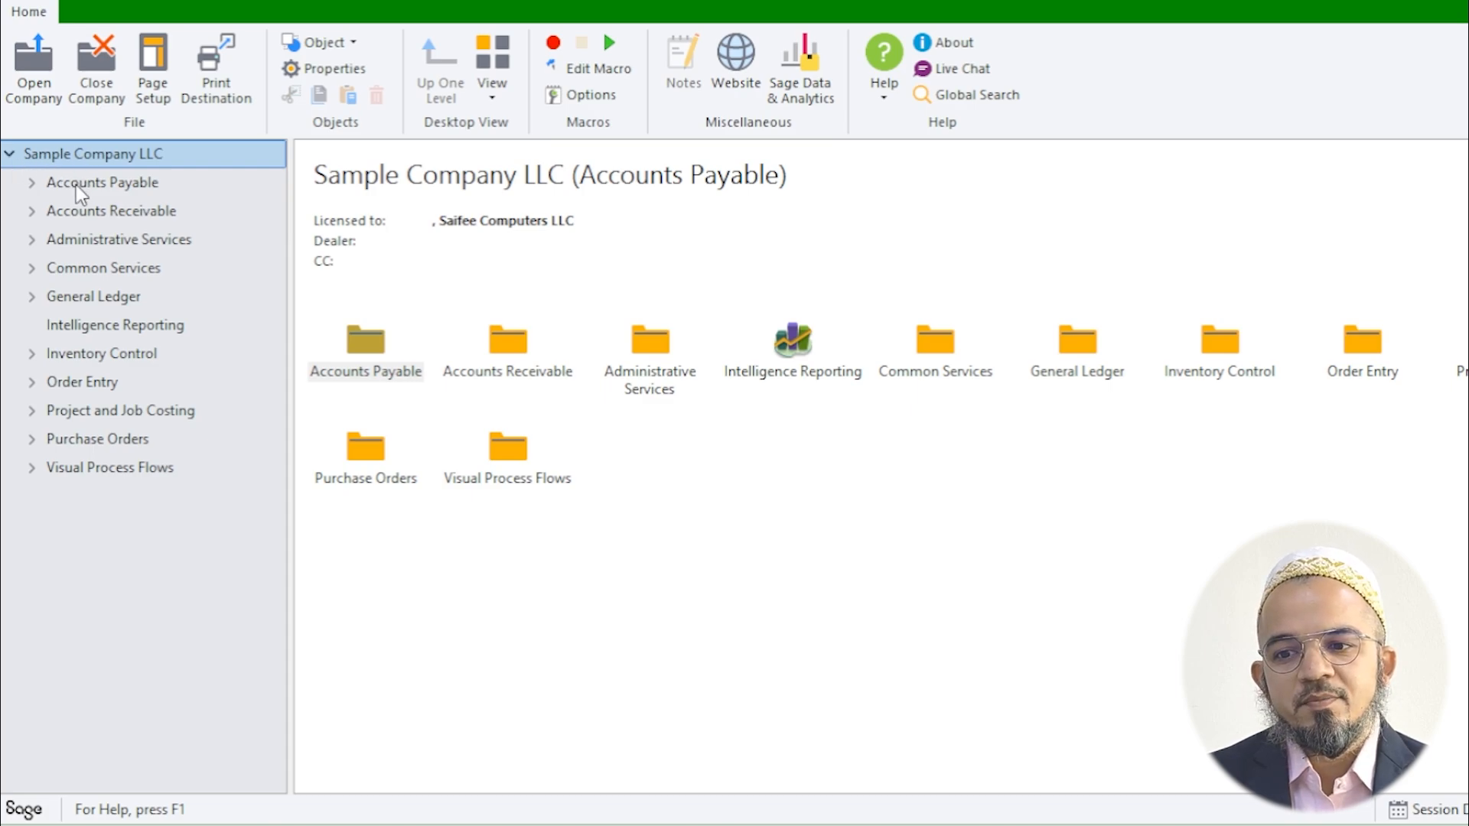
Step: Expand Accounts Payable and show the A/P Vendors group with its Vendors item
click(34, 185)
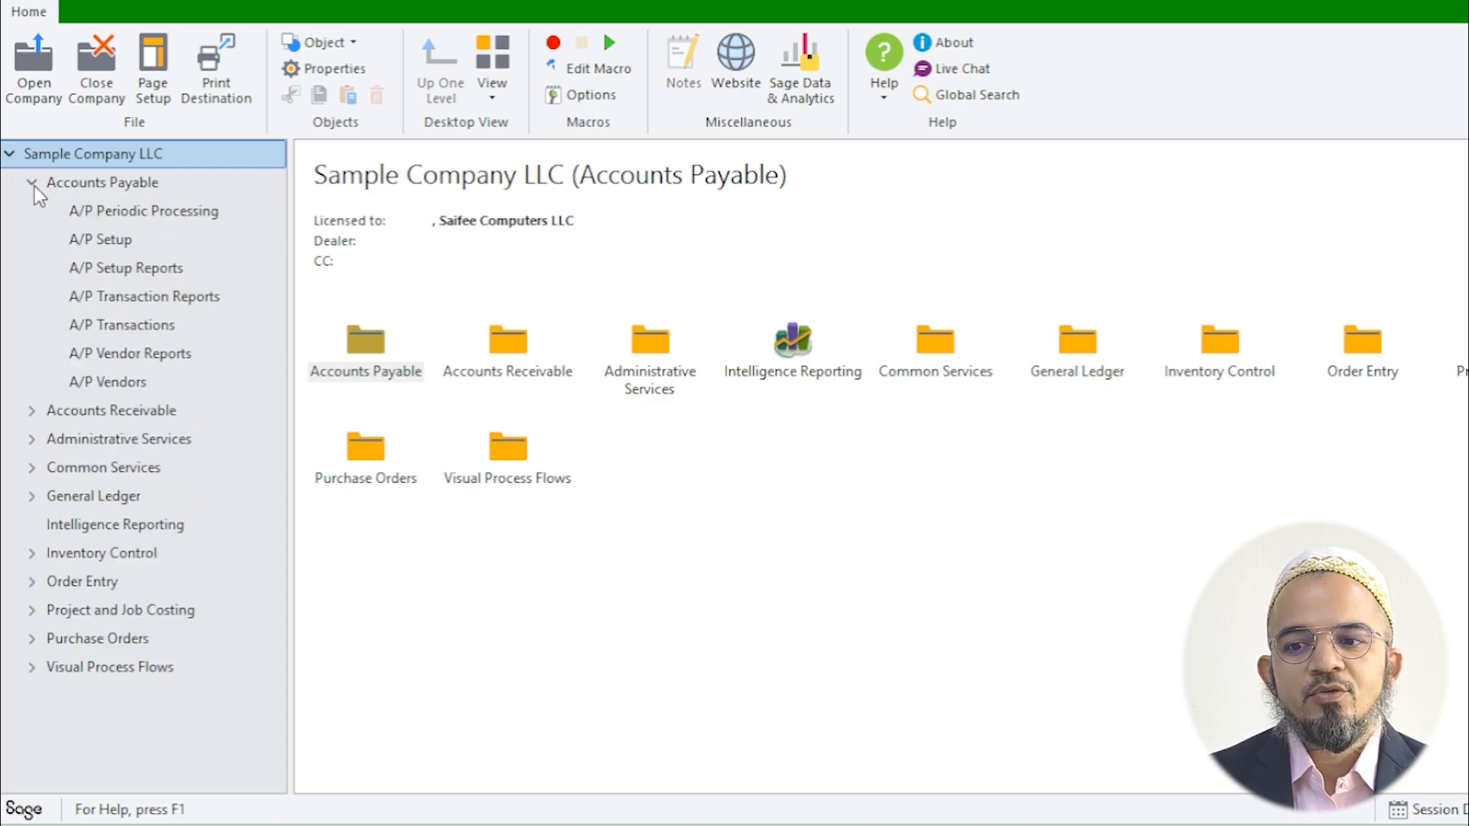
click(115, 190)
click(115, 383)
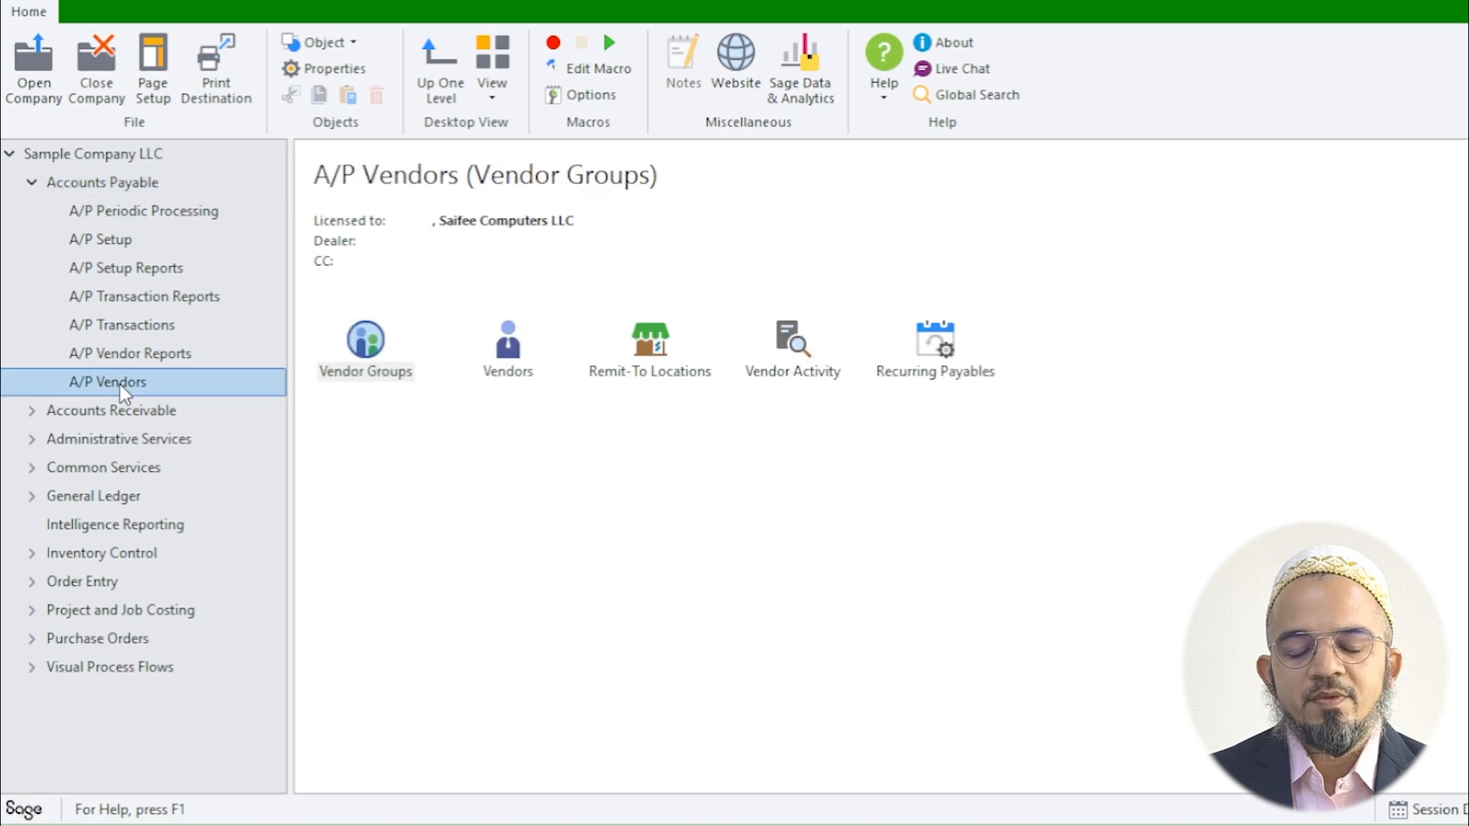
click(508, 374)
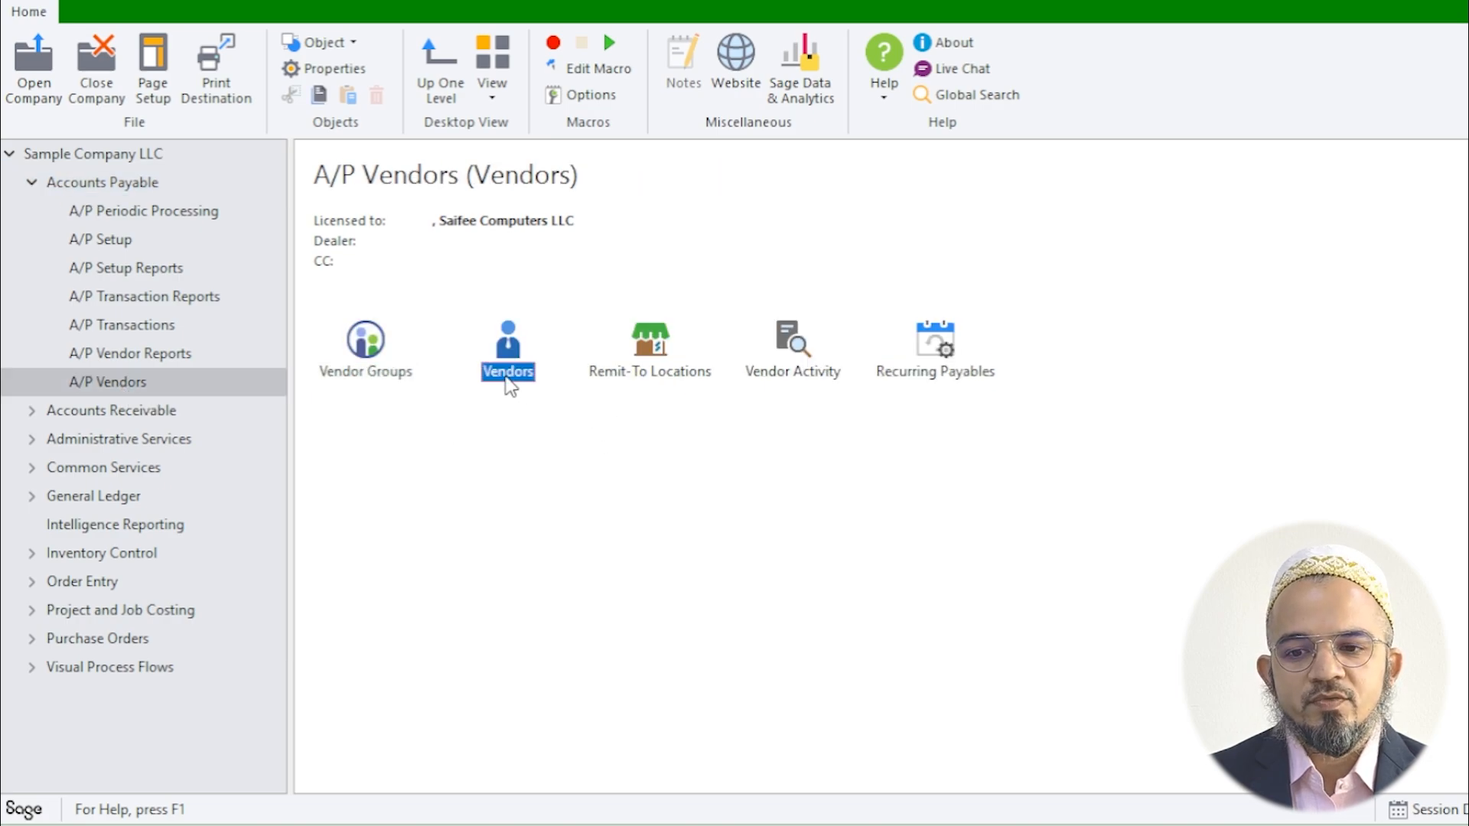
Step: Open the Vendors form and enter vendor number SAI001 with name Saifee Stationery LLC
double_click(507, 380)
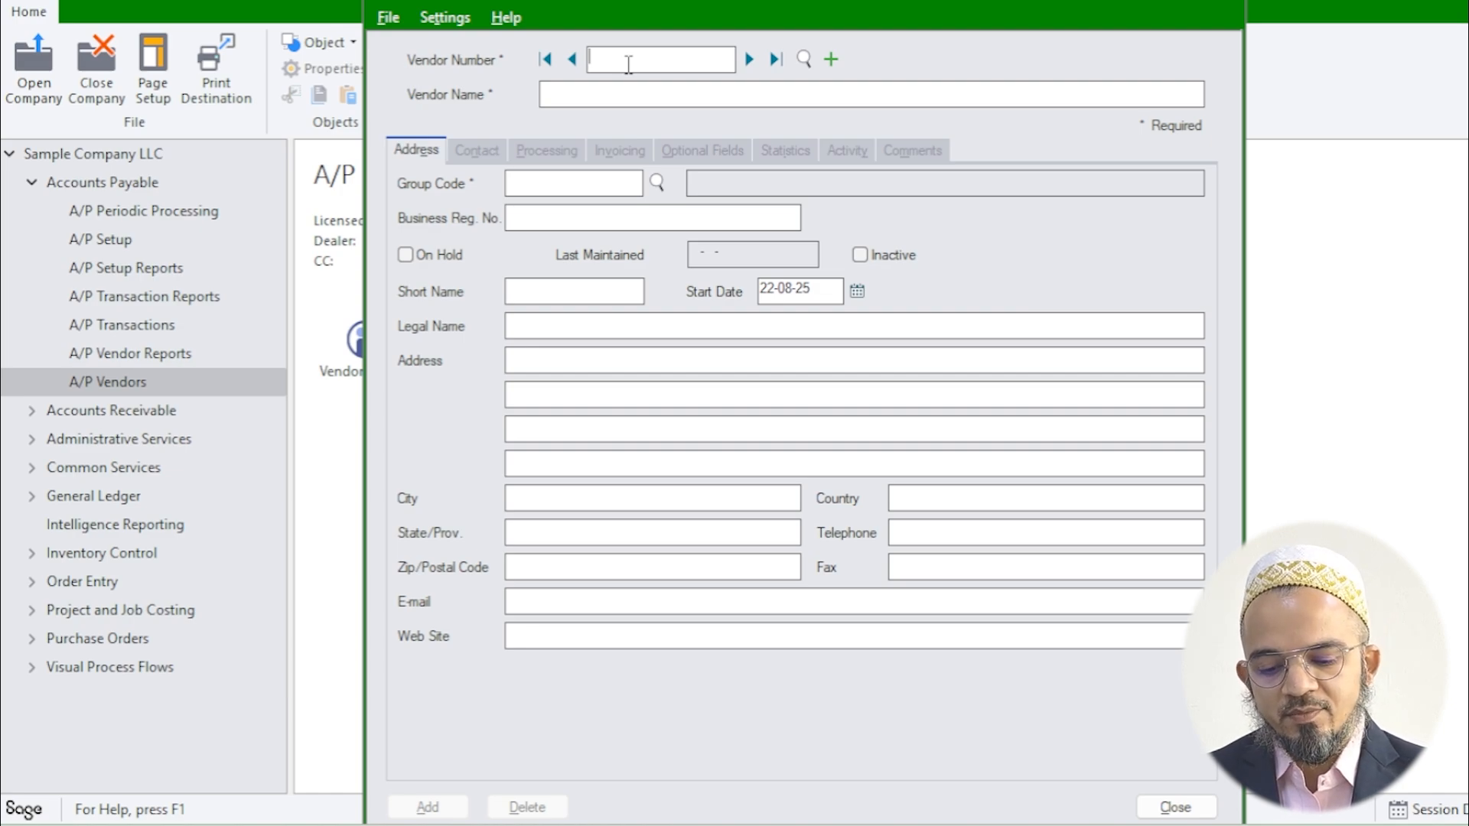
text(SAIF)
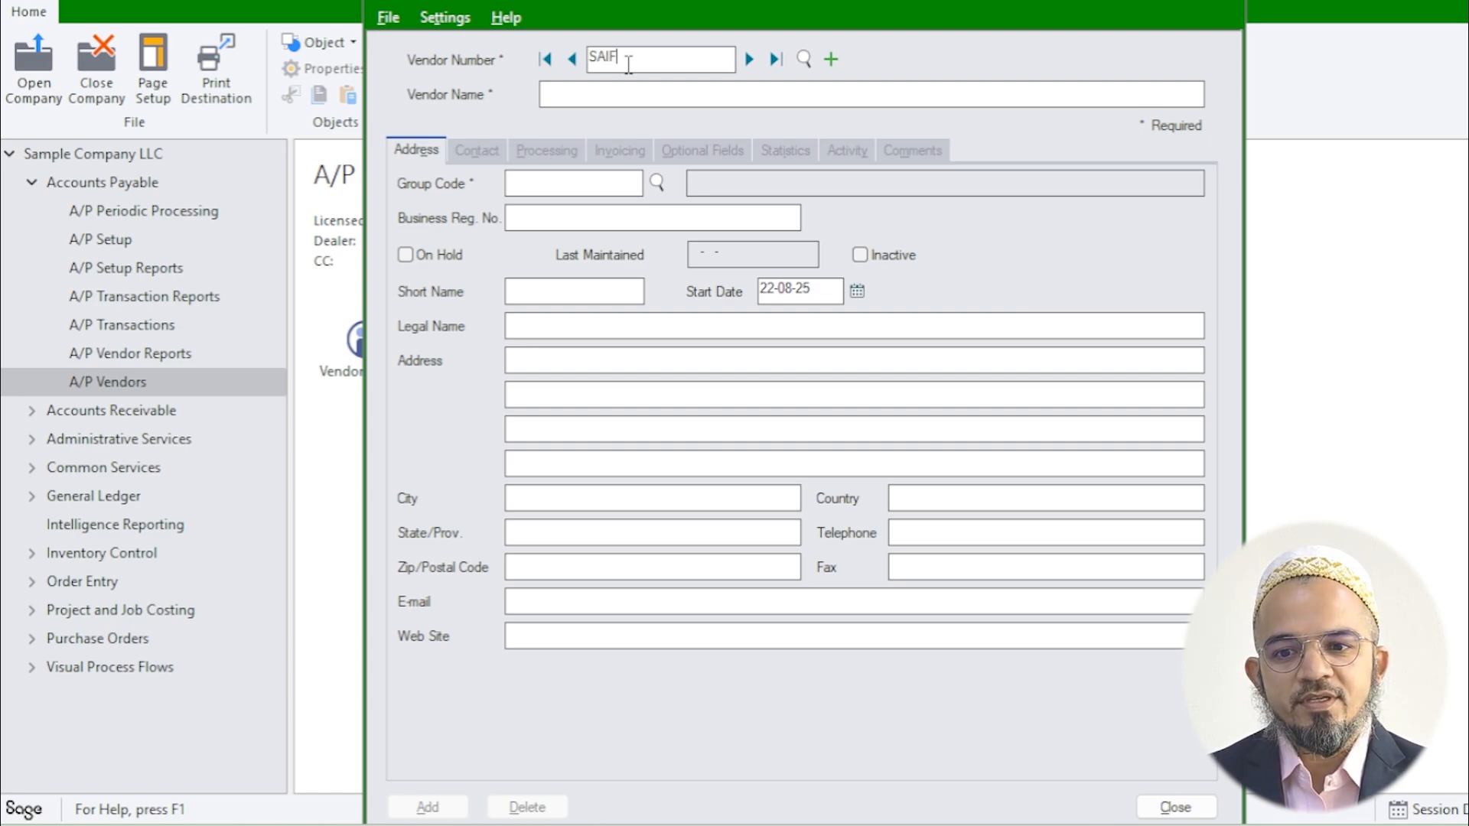
key(BackSpace)
text(001)
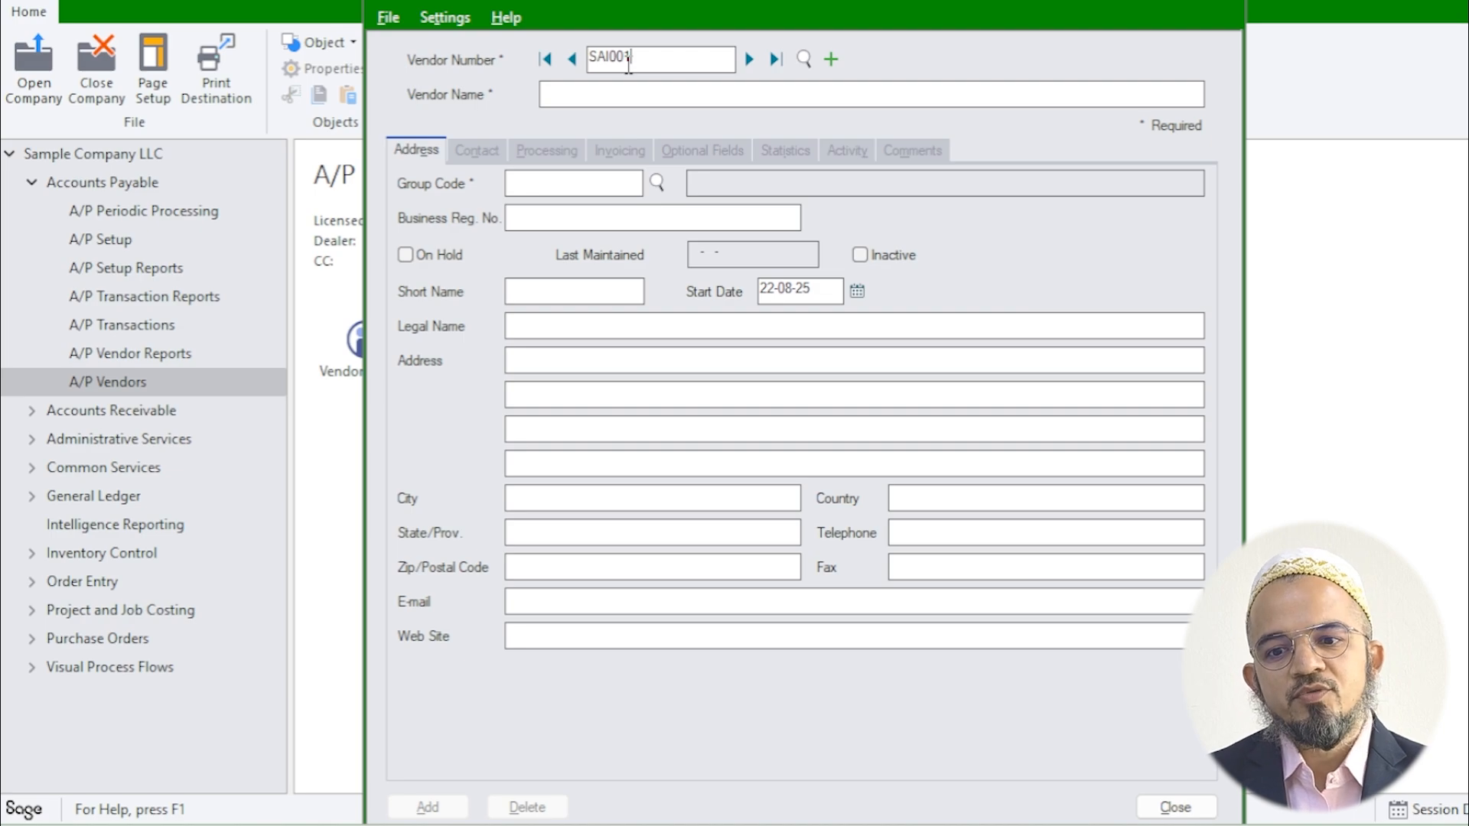
click(739, 102)
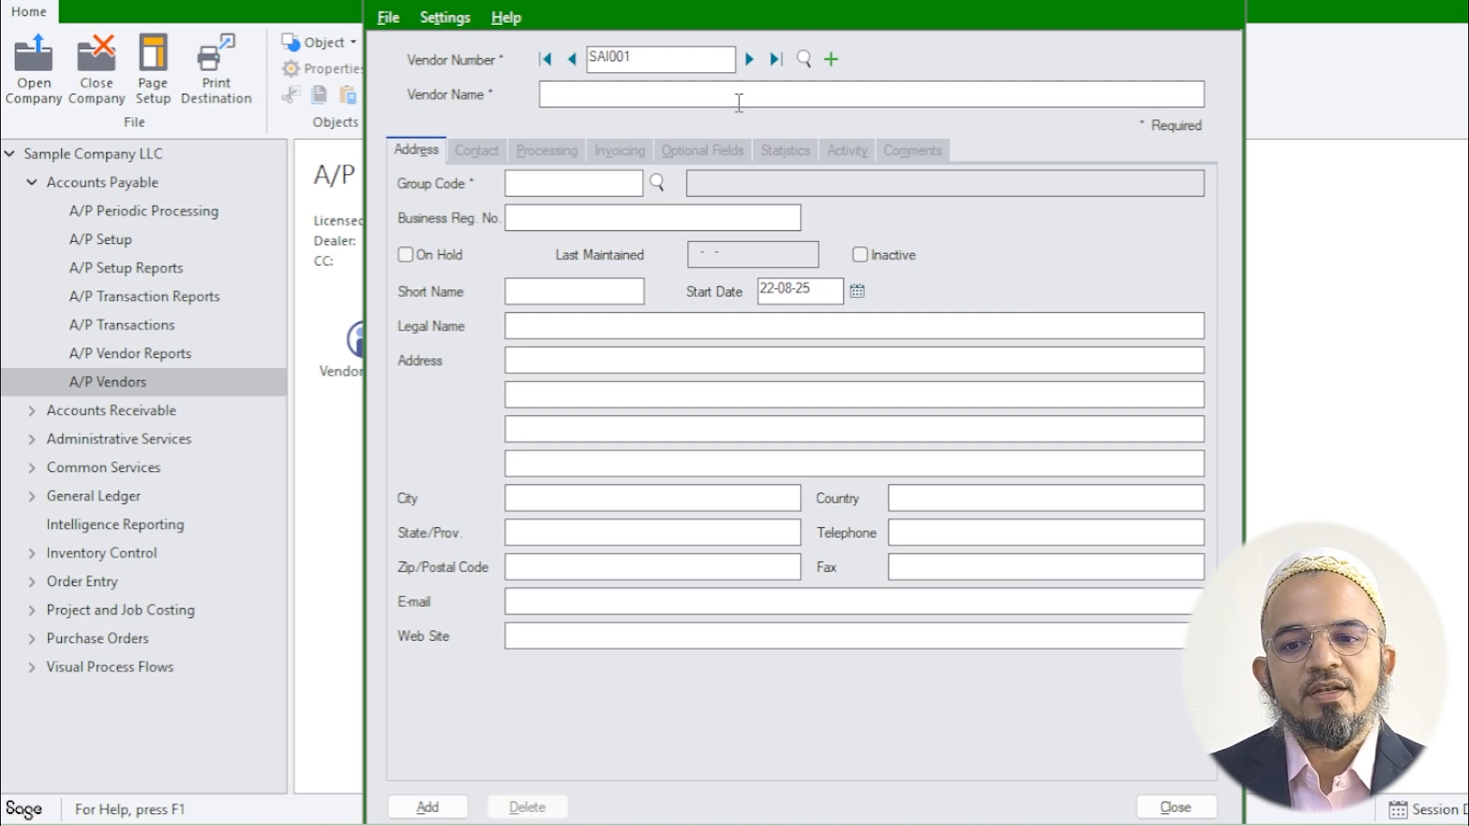
text(Saif)
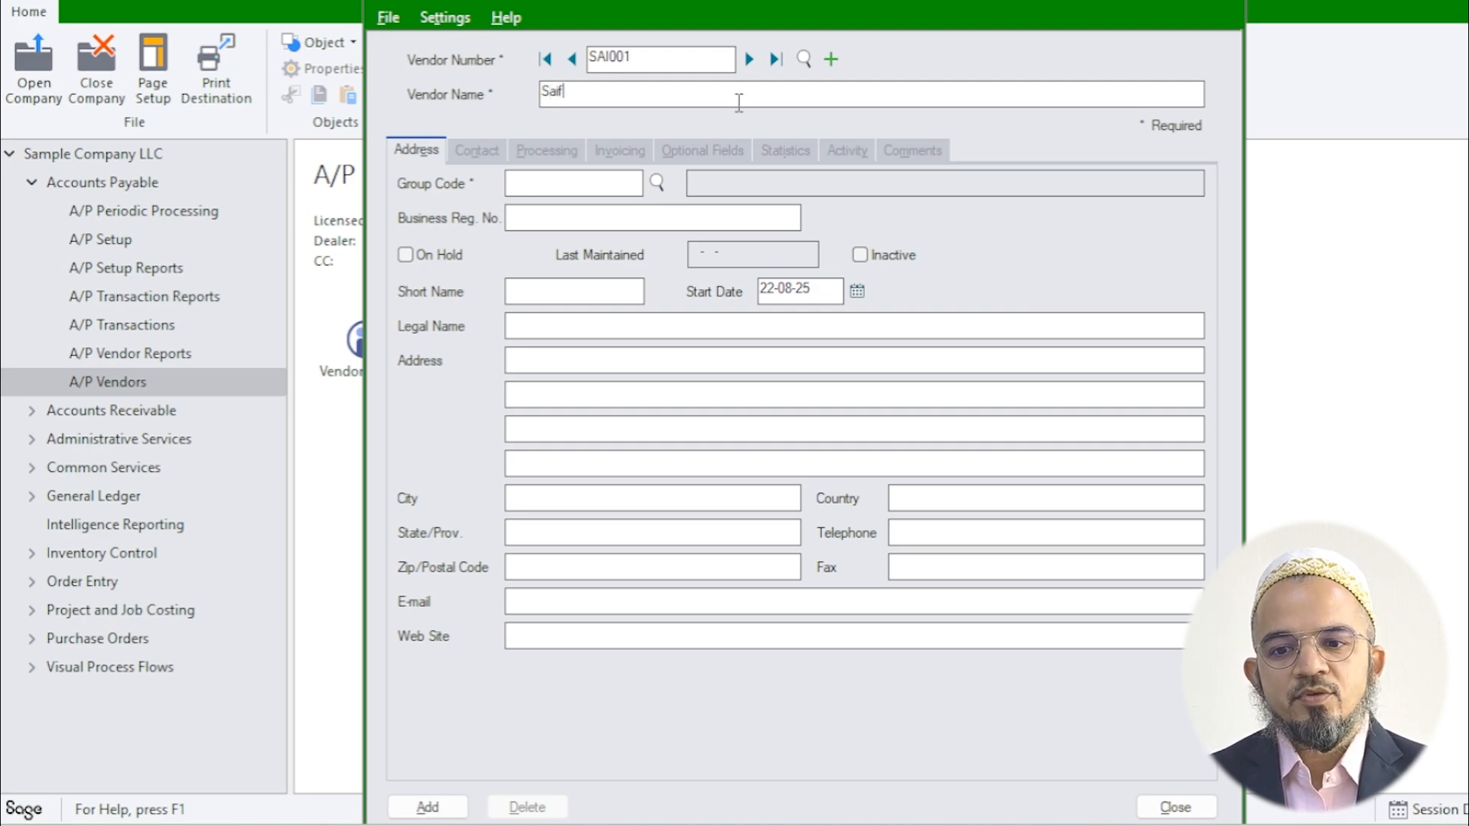
text(ee Stationery LLC)
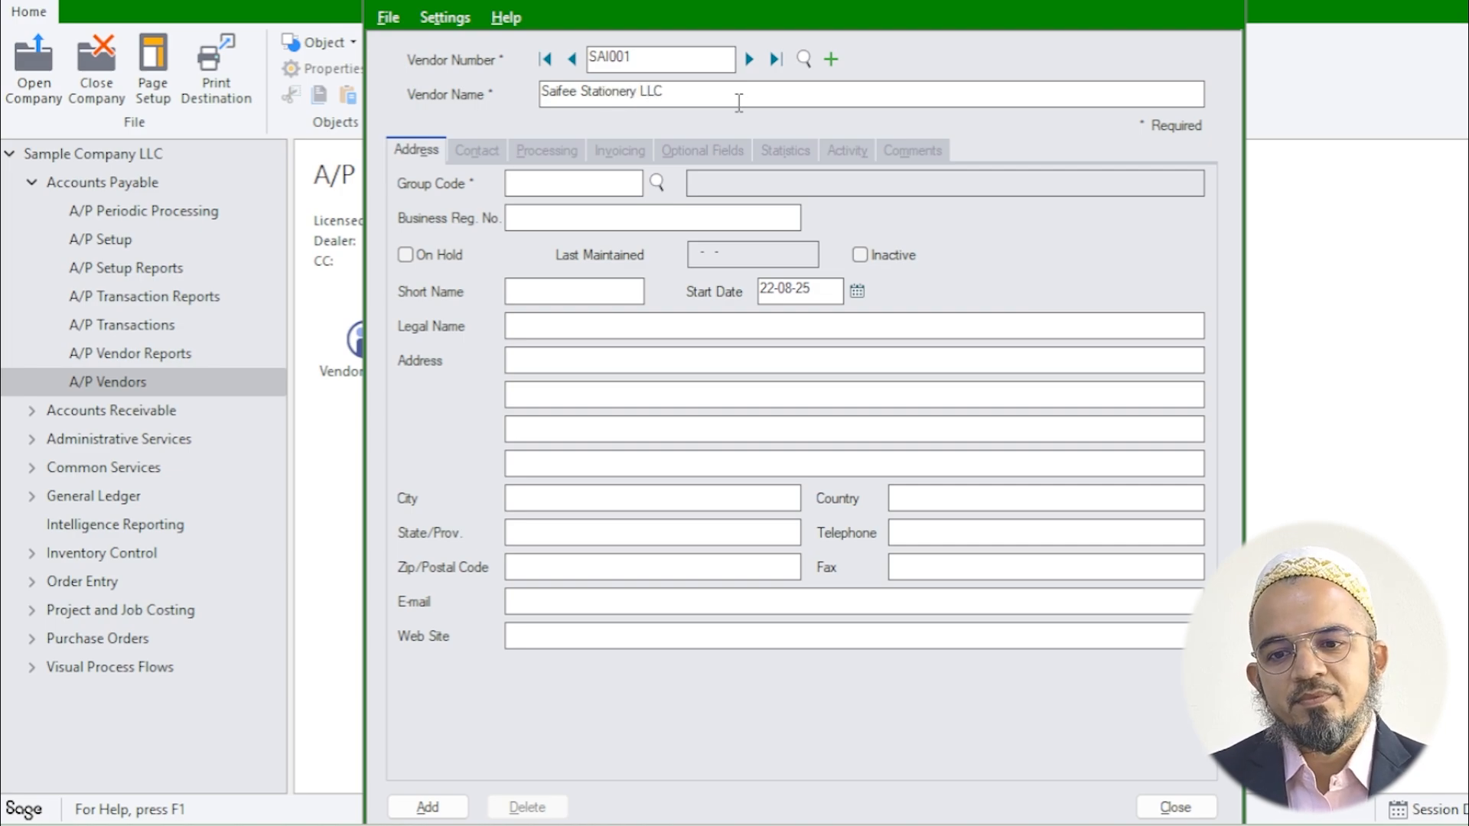
Step: Assign vendor group AED (AED Currency) from the Group Code finder
click(566, 190)
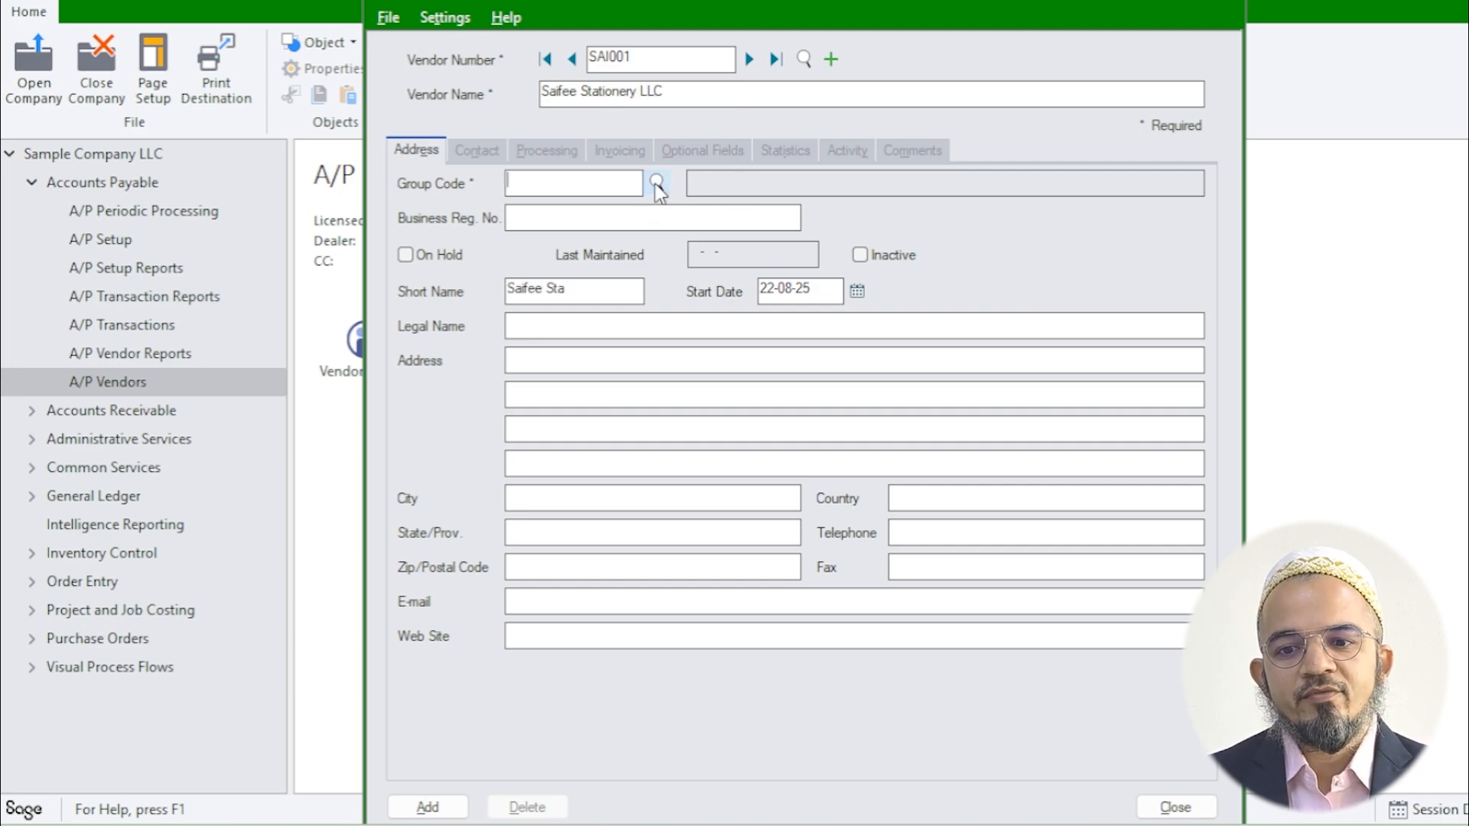
key(F5)
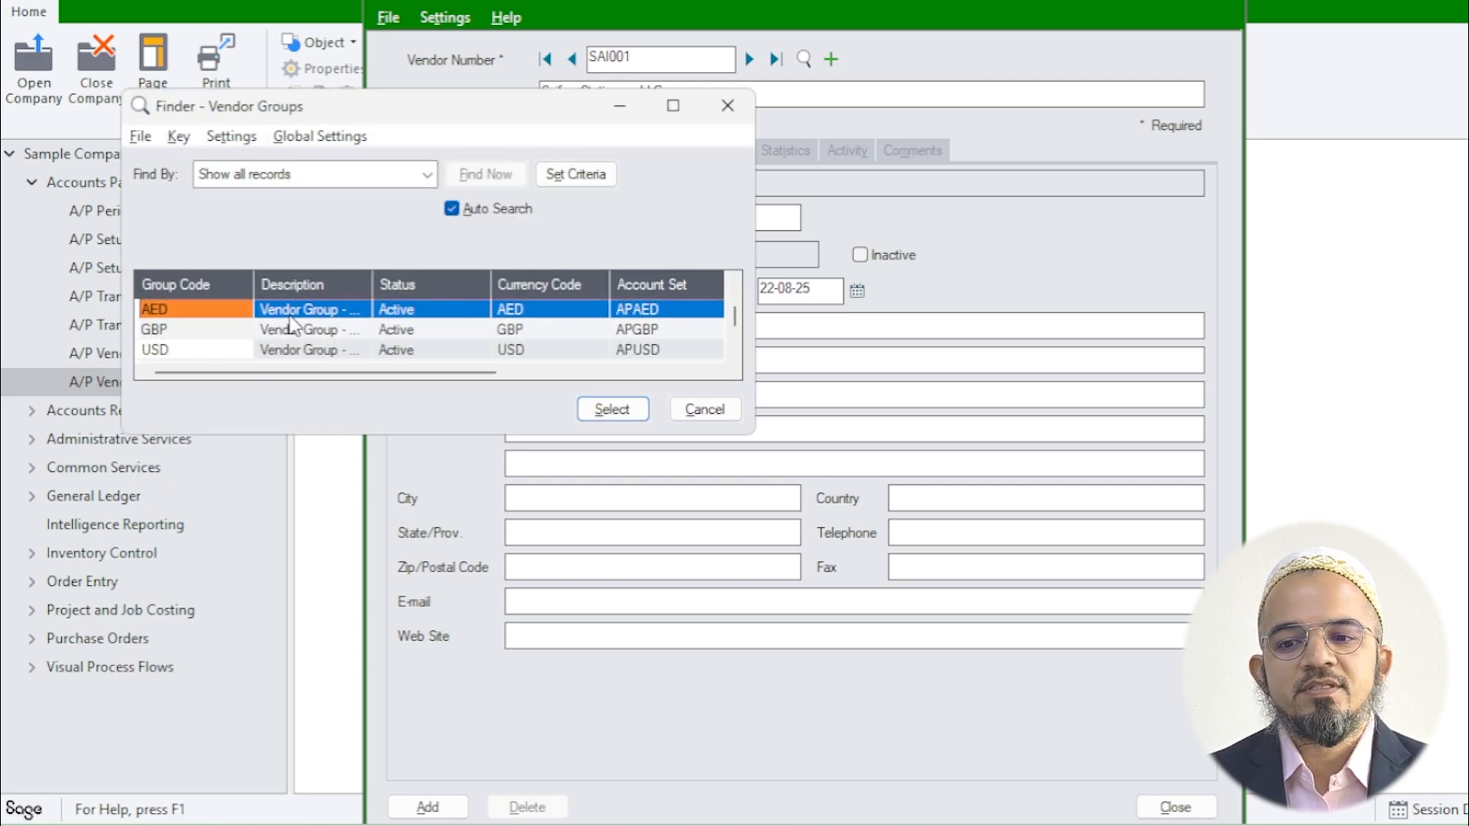
double_click(195, 314)
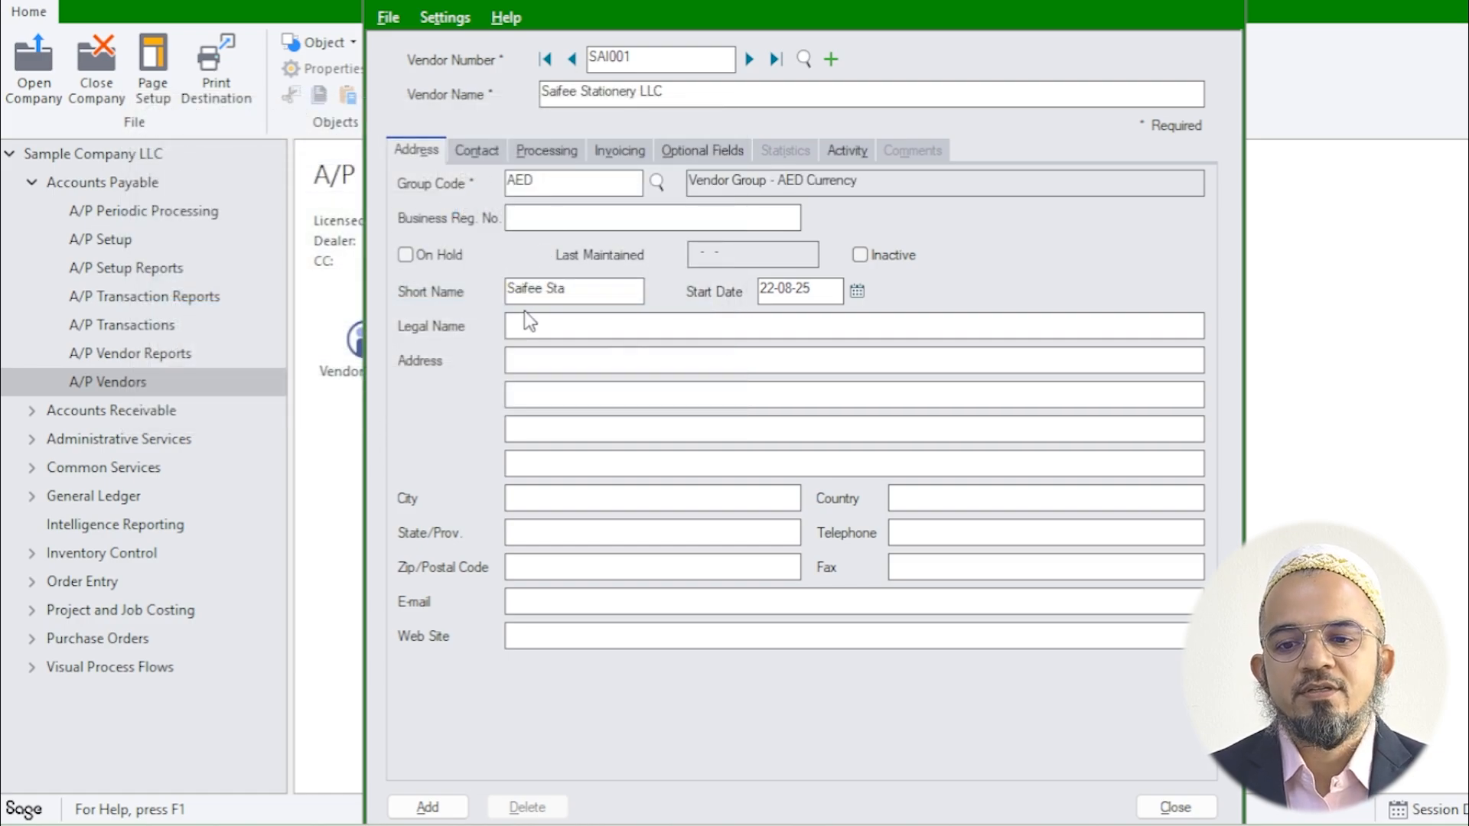
Step: Enter legal name Saifee Stationery LLC and the vendor's two street-address lines
click(546, 328)
text(Saifee Stationery LLC)
key(Tab)
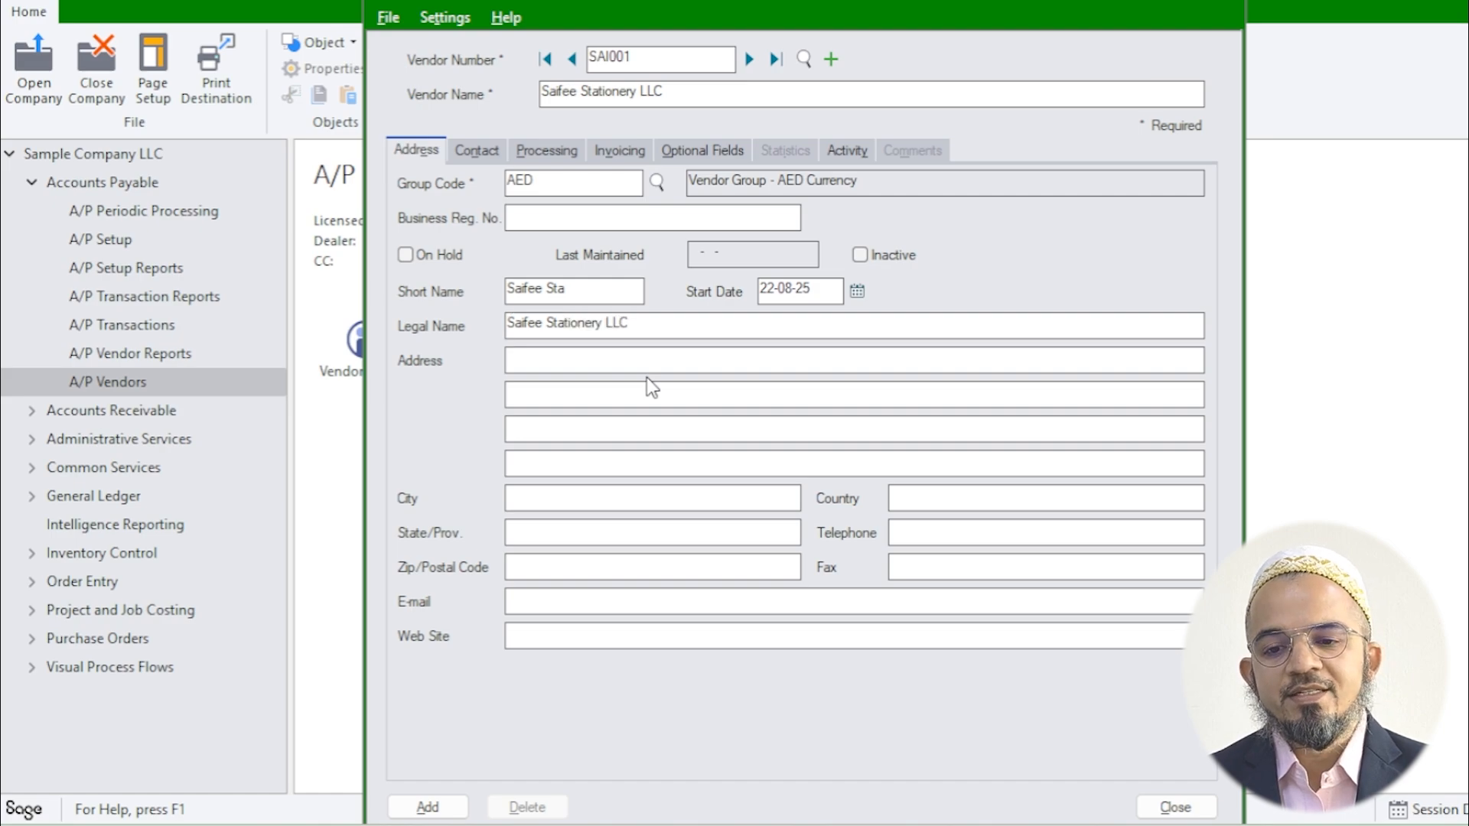
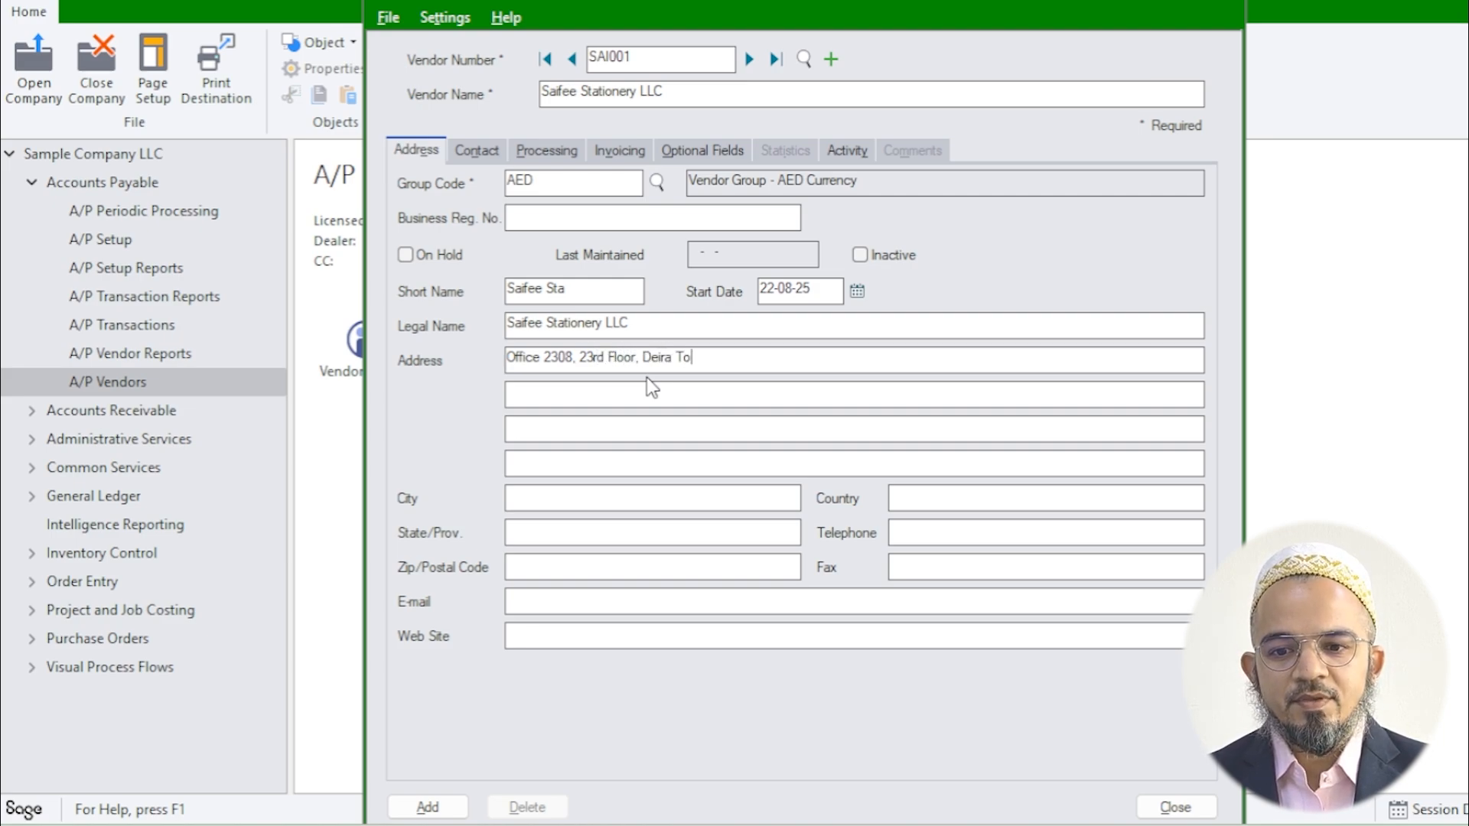
key(Tab)
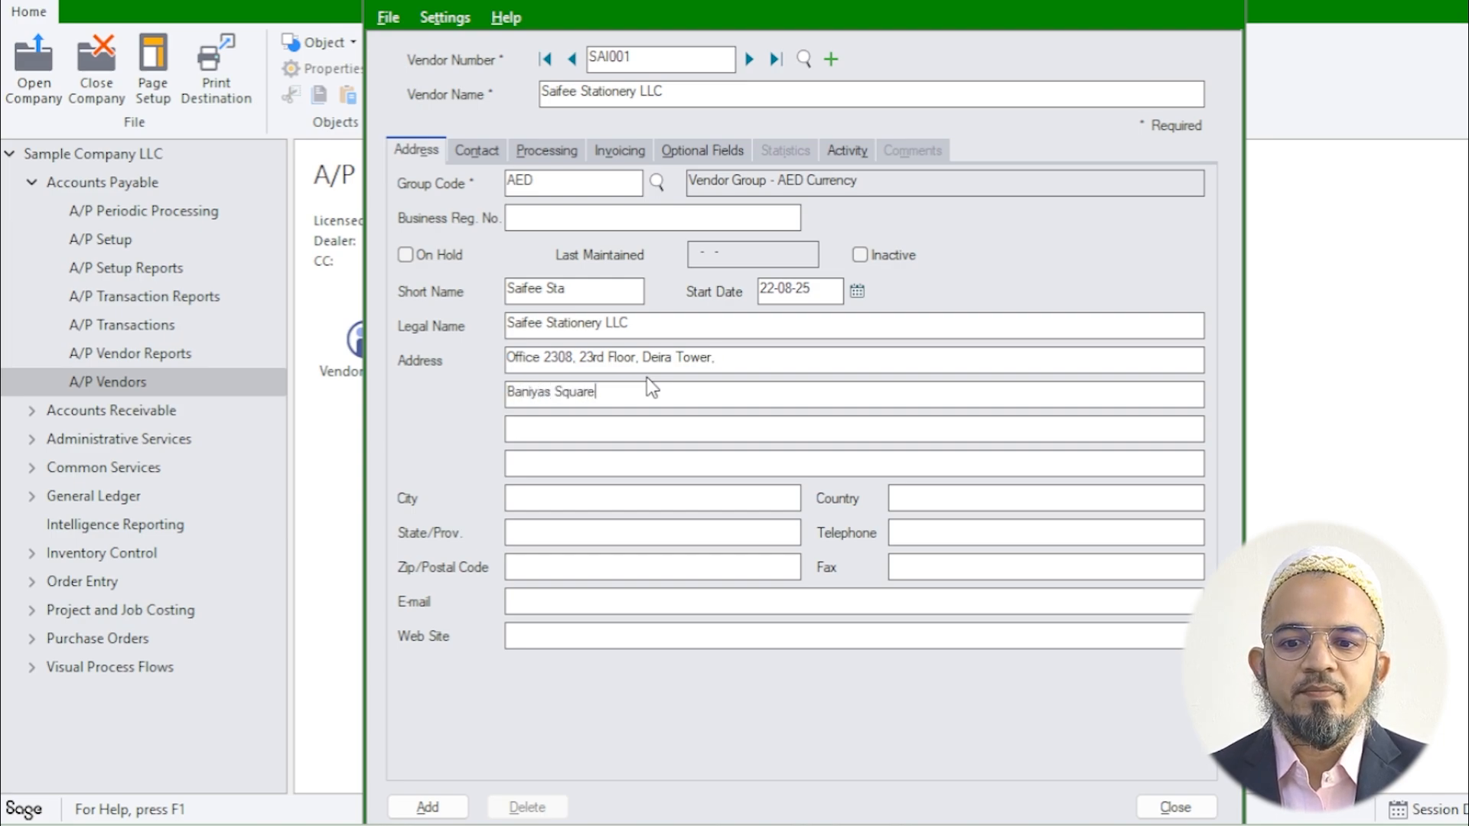
Step: Fill in city Dubai, country UAE and the vendor's telephone number
key(Tab)
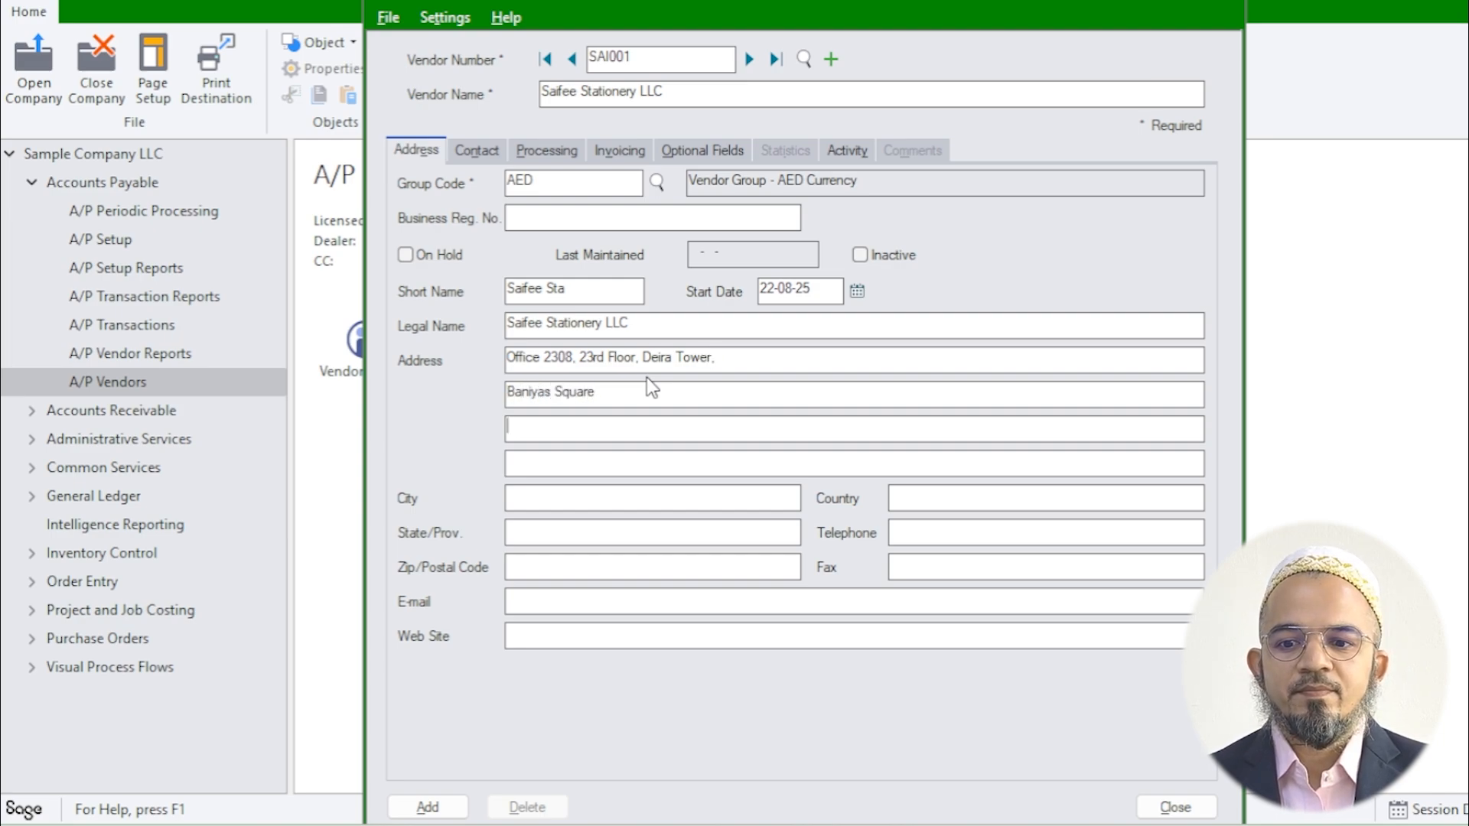
key(Tab)
key(Tab)
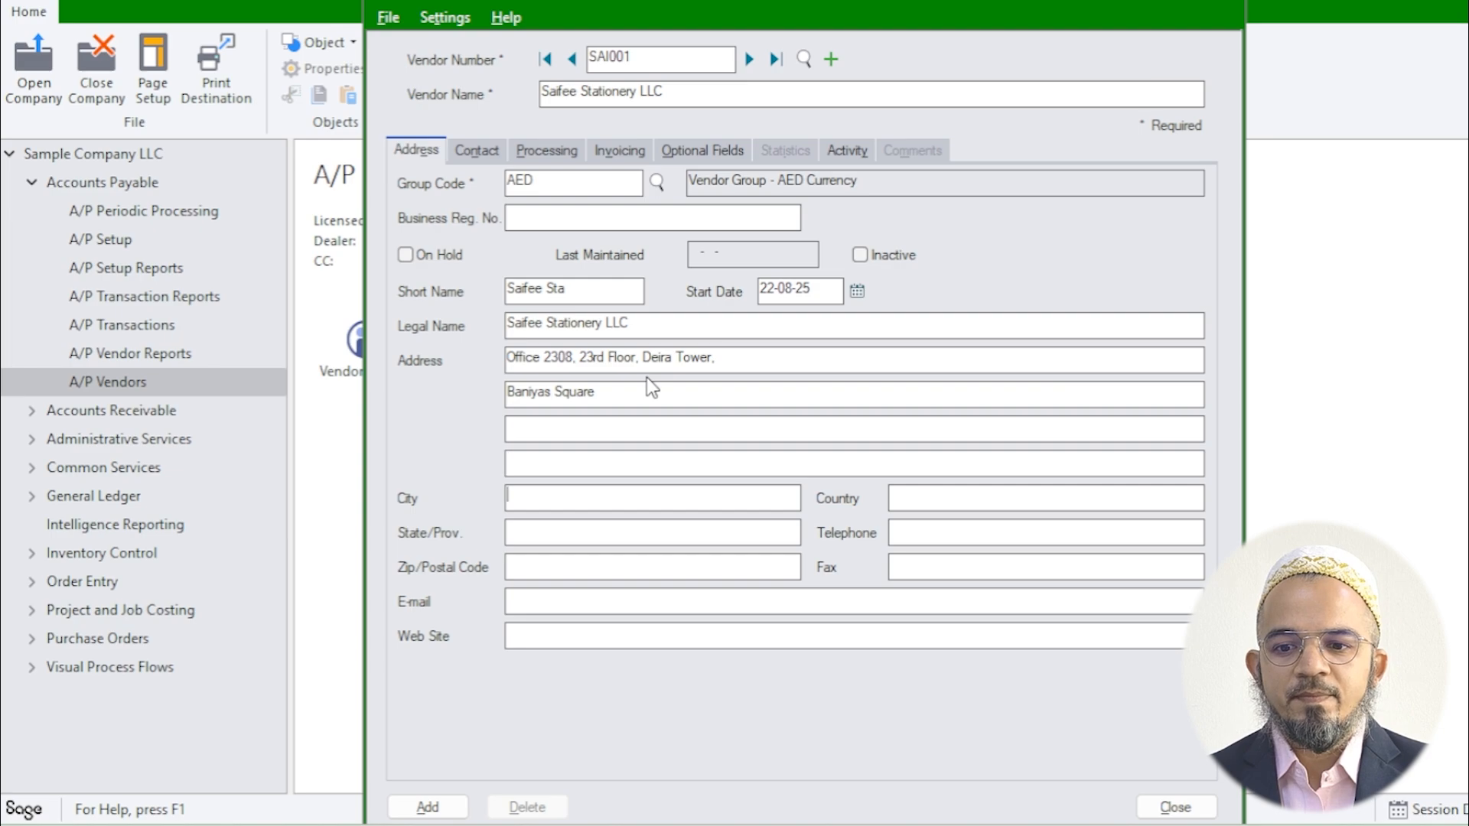
text(Dubai)
key(Tab)
key(Tab)
key(Tab)
text(UA)
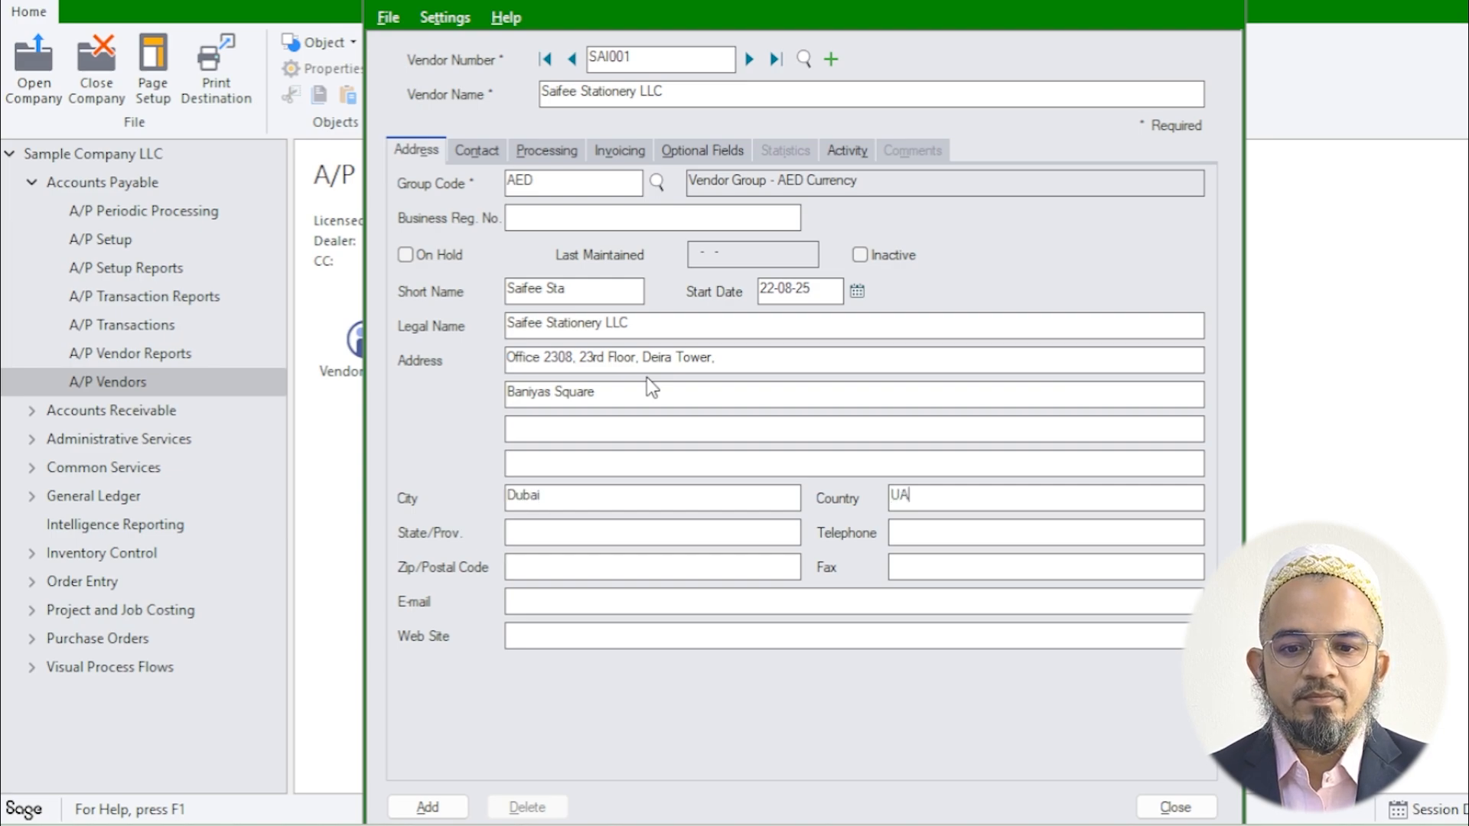
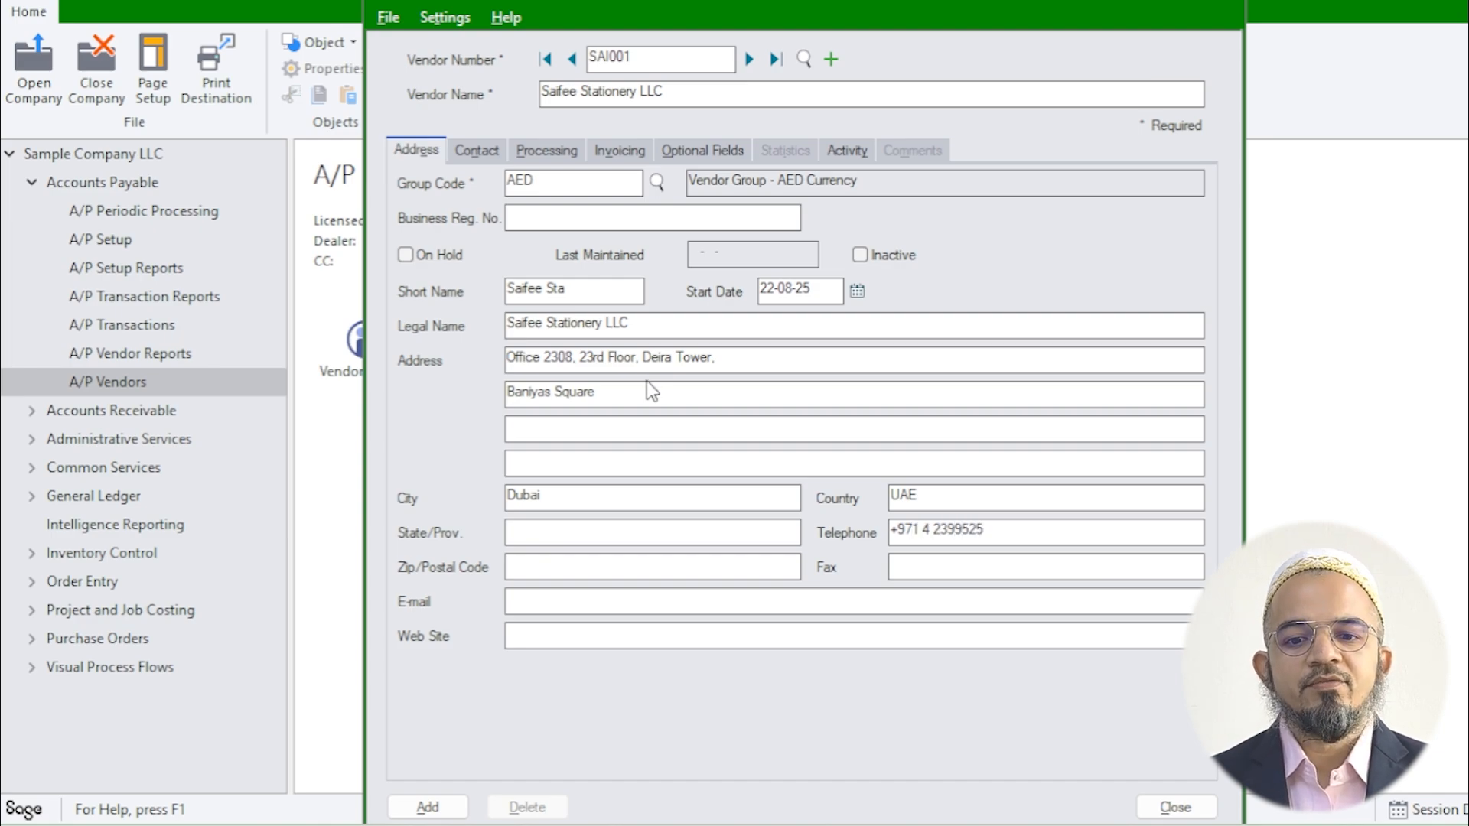
Step: Set terms code COD (Cash on Delivery) and review the VAT tax group on Invoicing
click(595, 603)
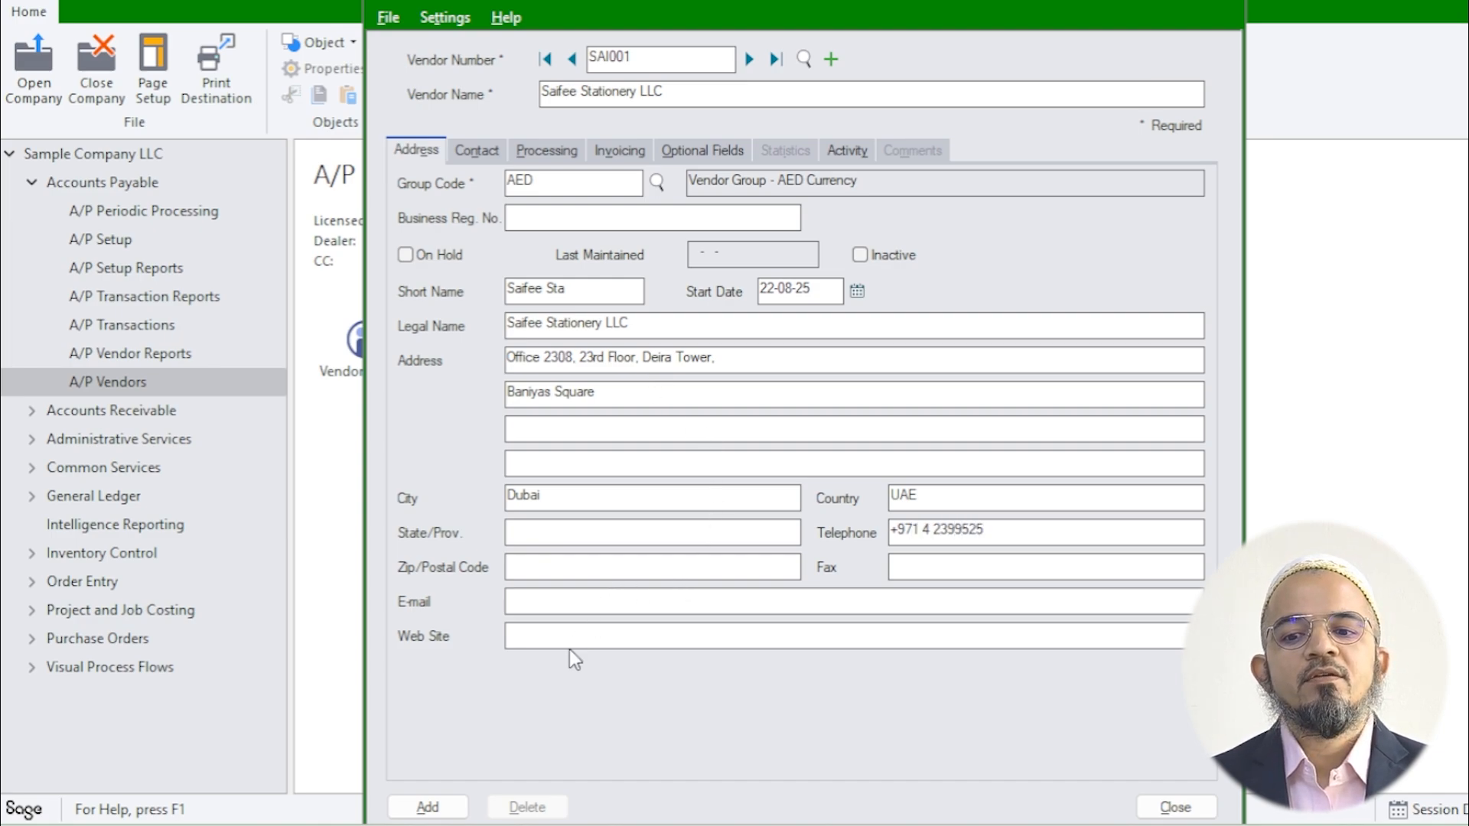
click(479, 150)
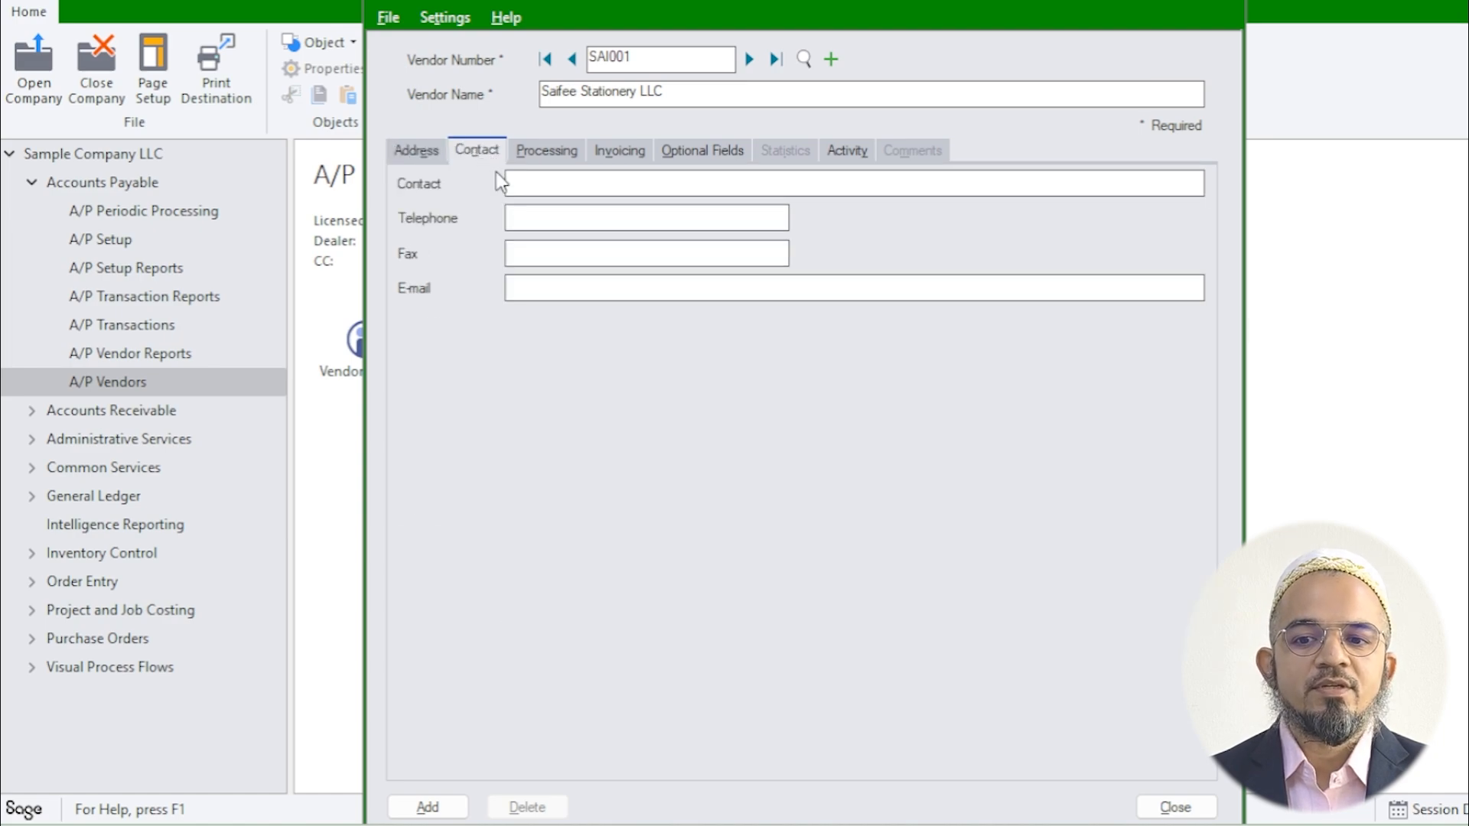
click(547, 157)
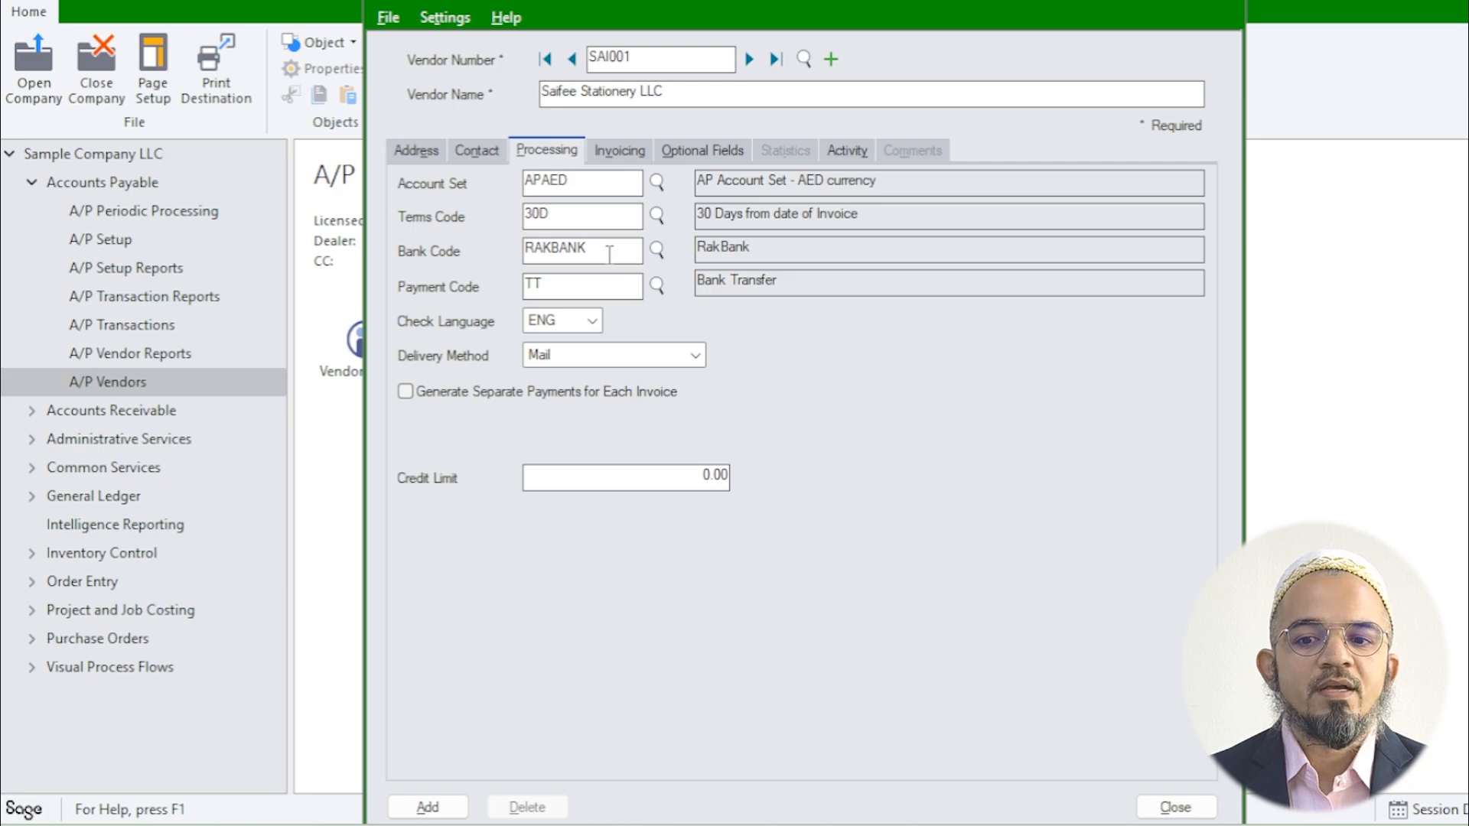
double_click(572, 212)
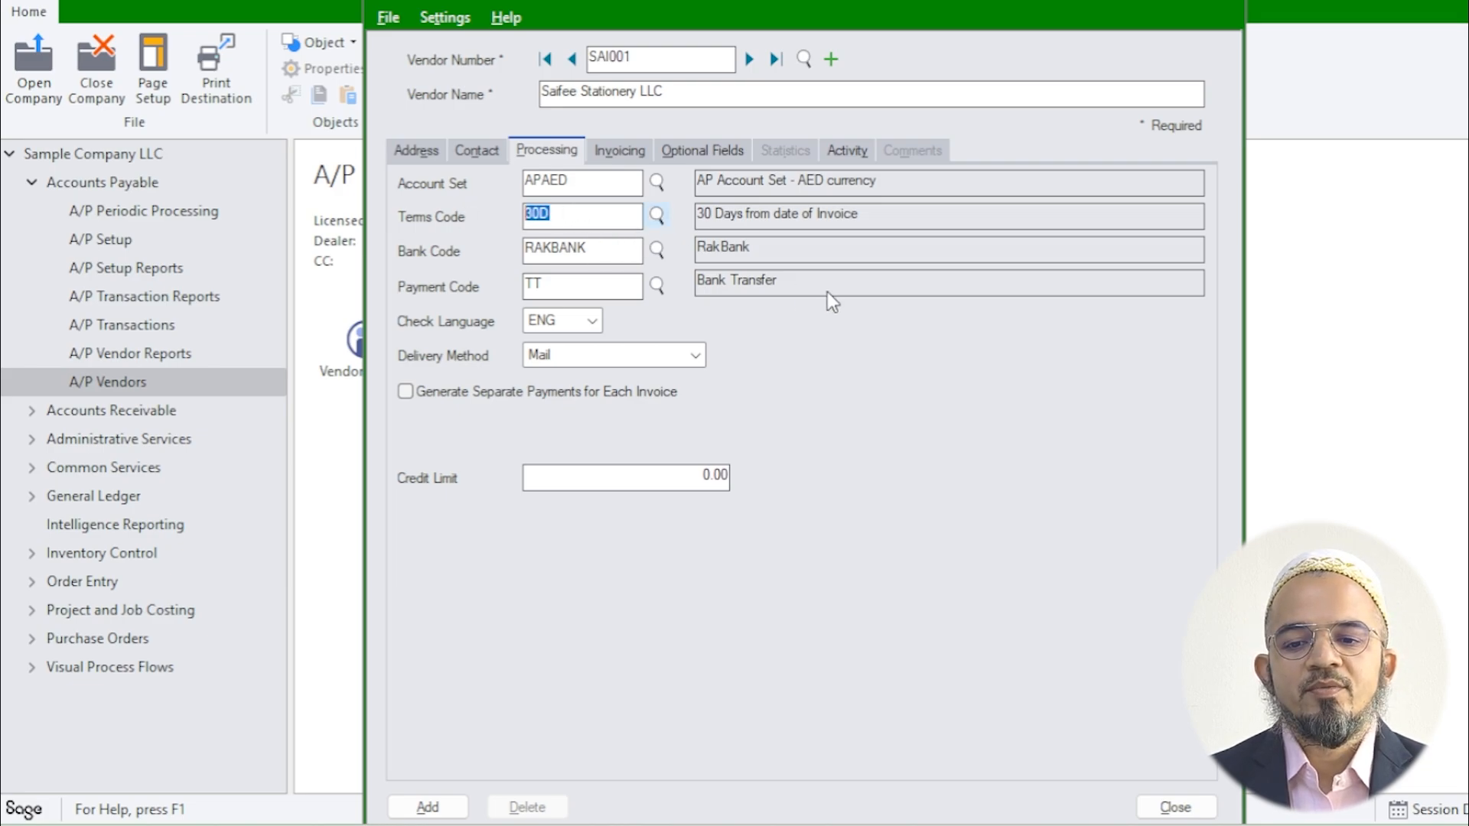
key(F5)
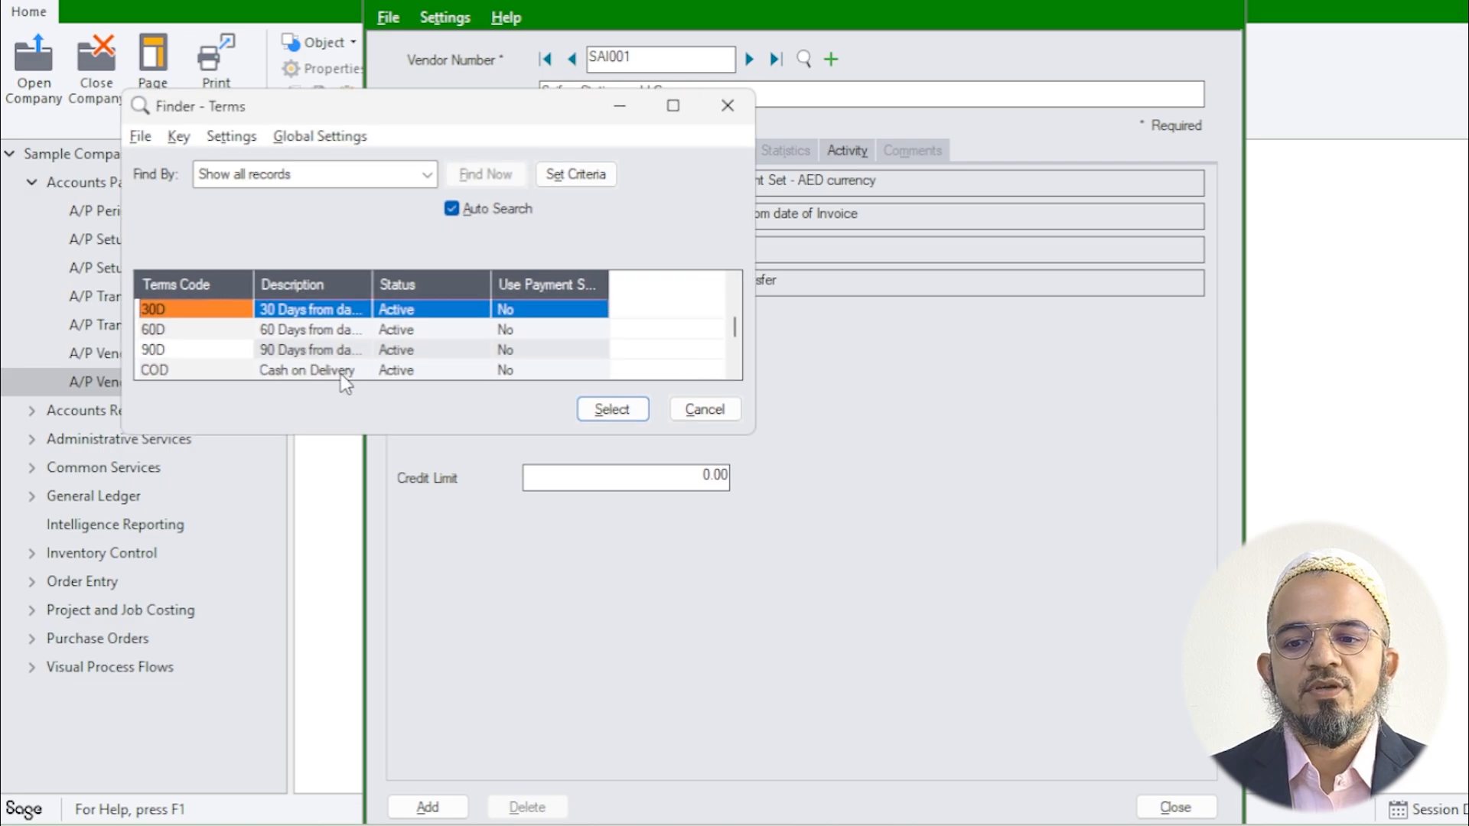
click(342, 372)
click(608, 409)
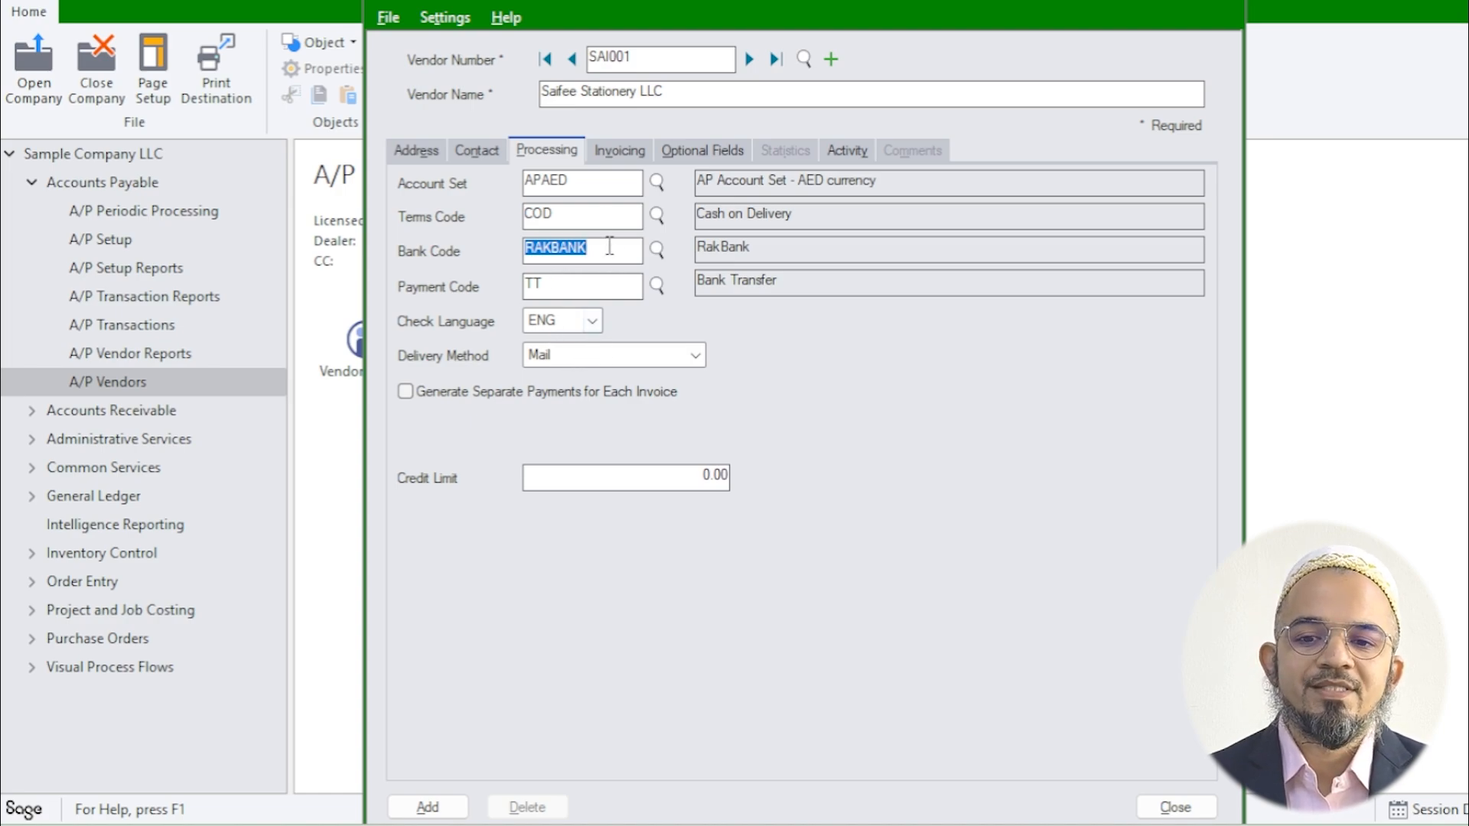
click(639, 153)
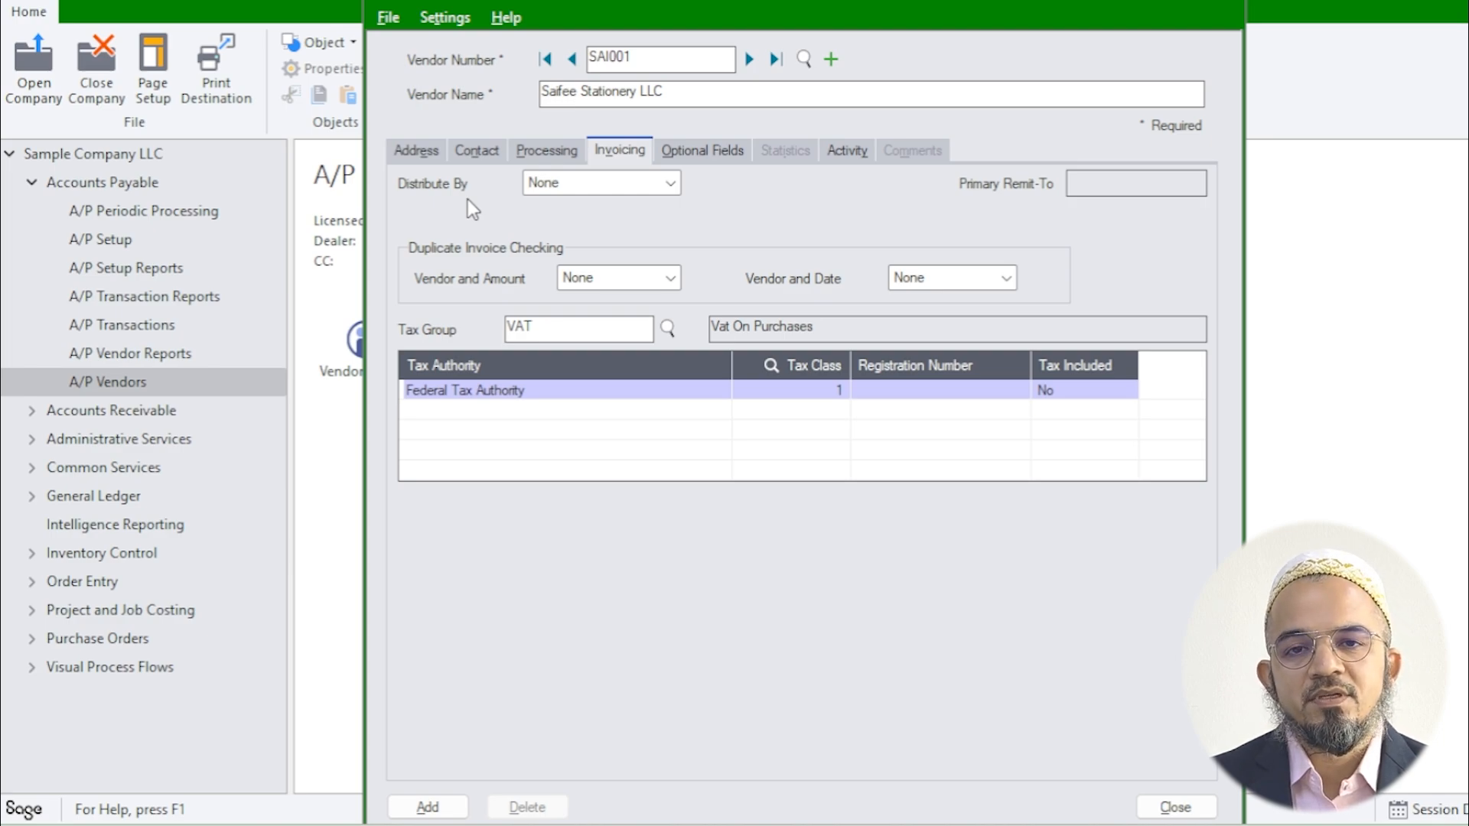
Step: Set the vendor's invoice Distribute By option to G/L Account
click(563, 186)
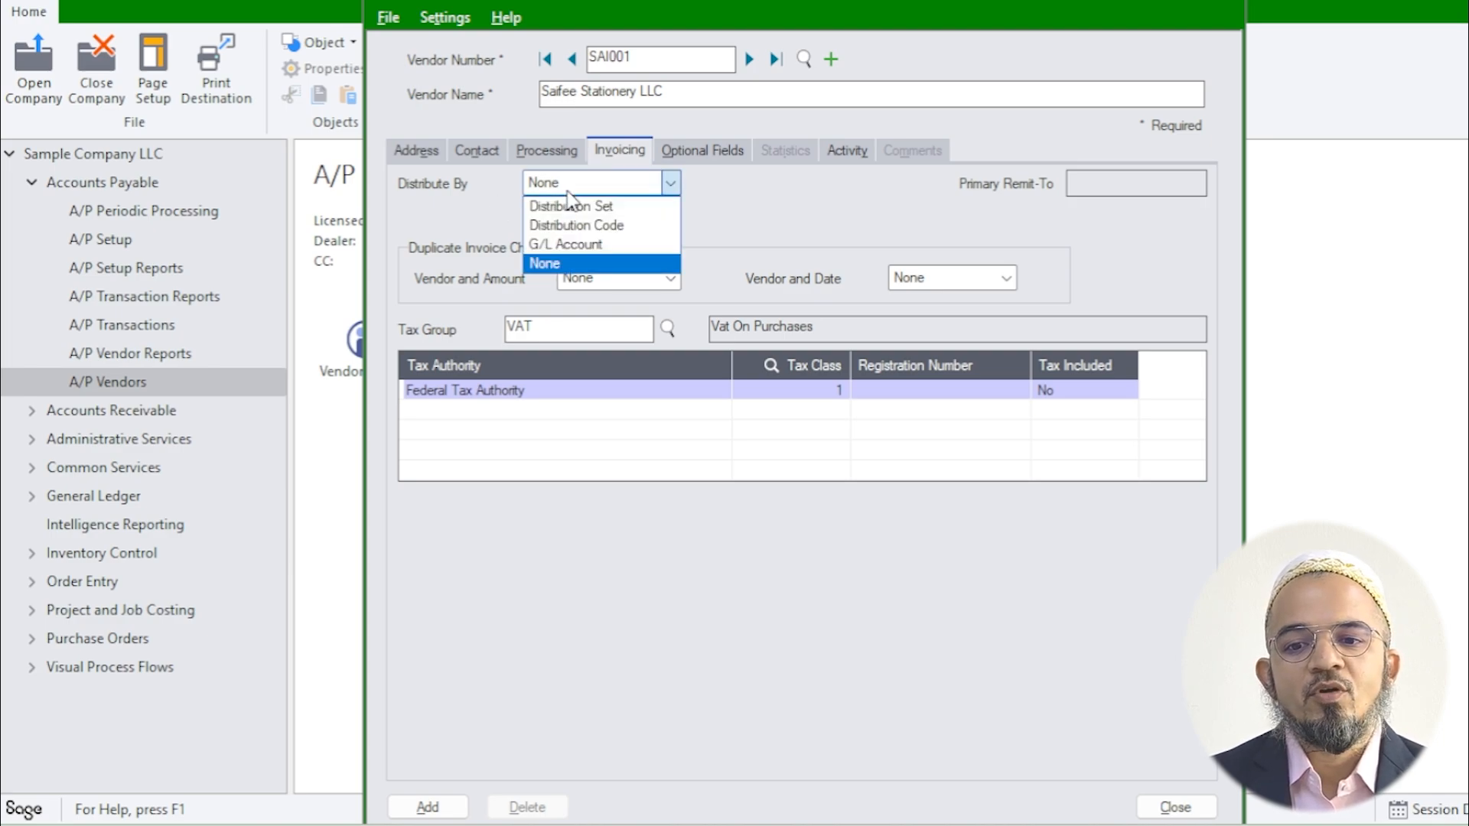
click(575, 243)
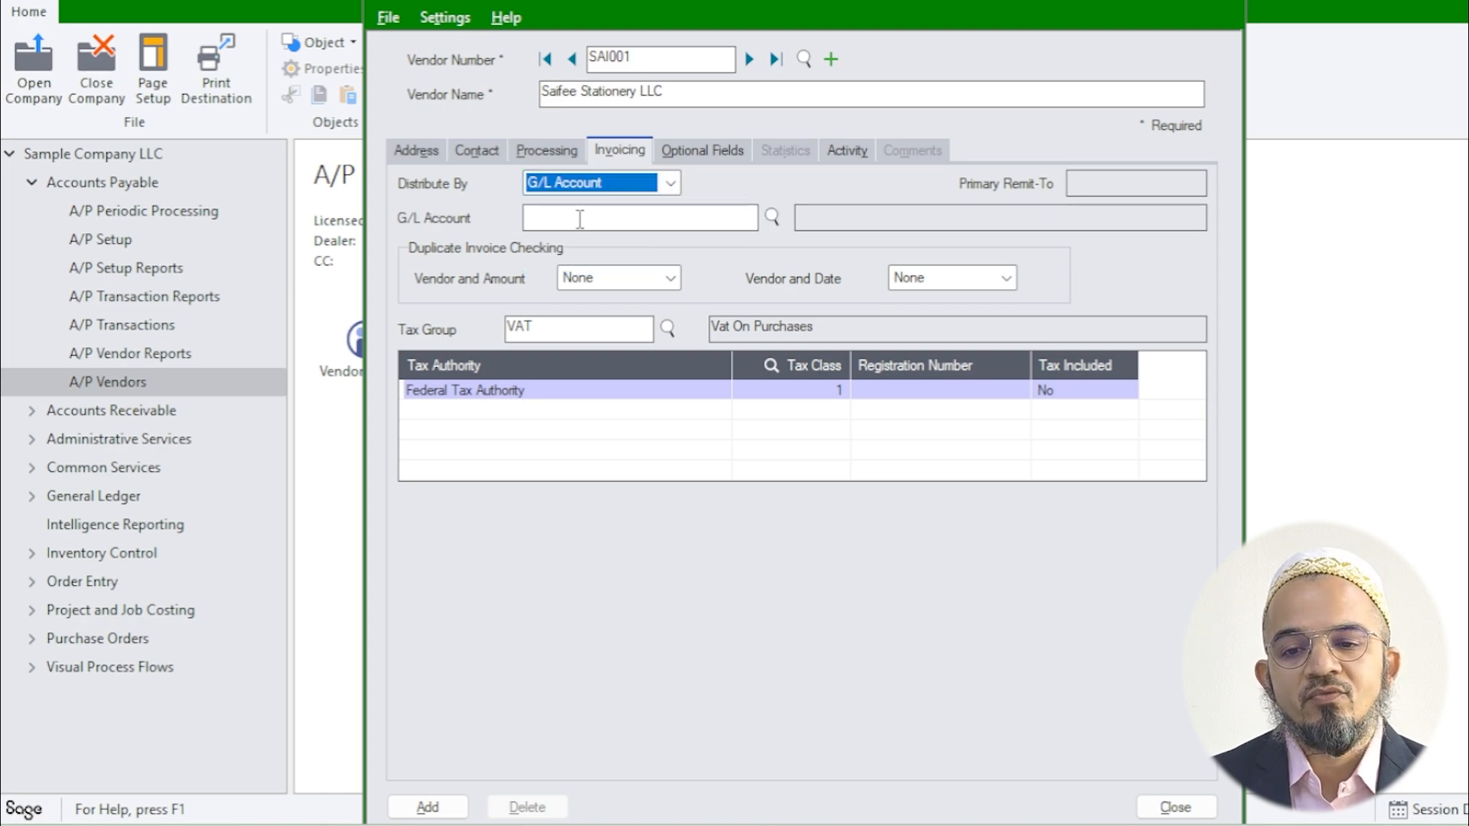
click(588, 191)
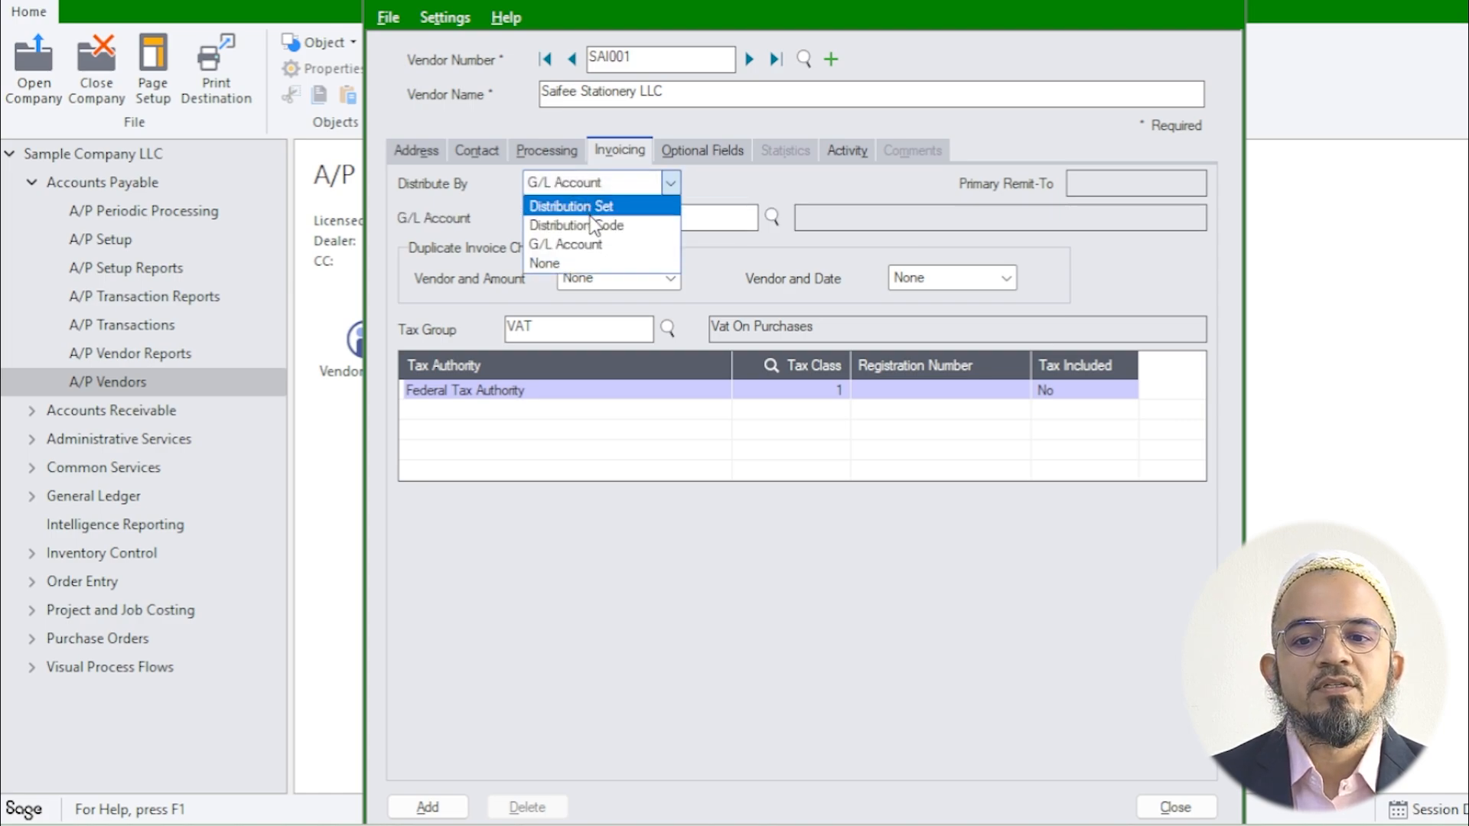
click(590, 224)
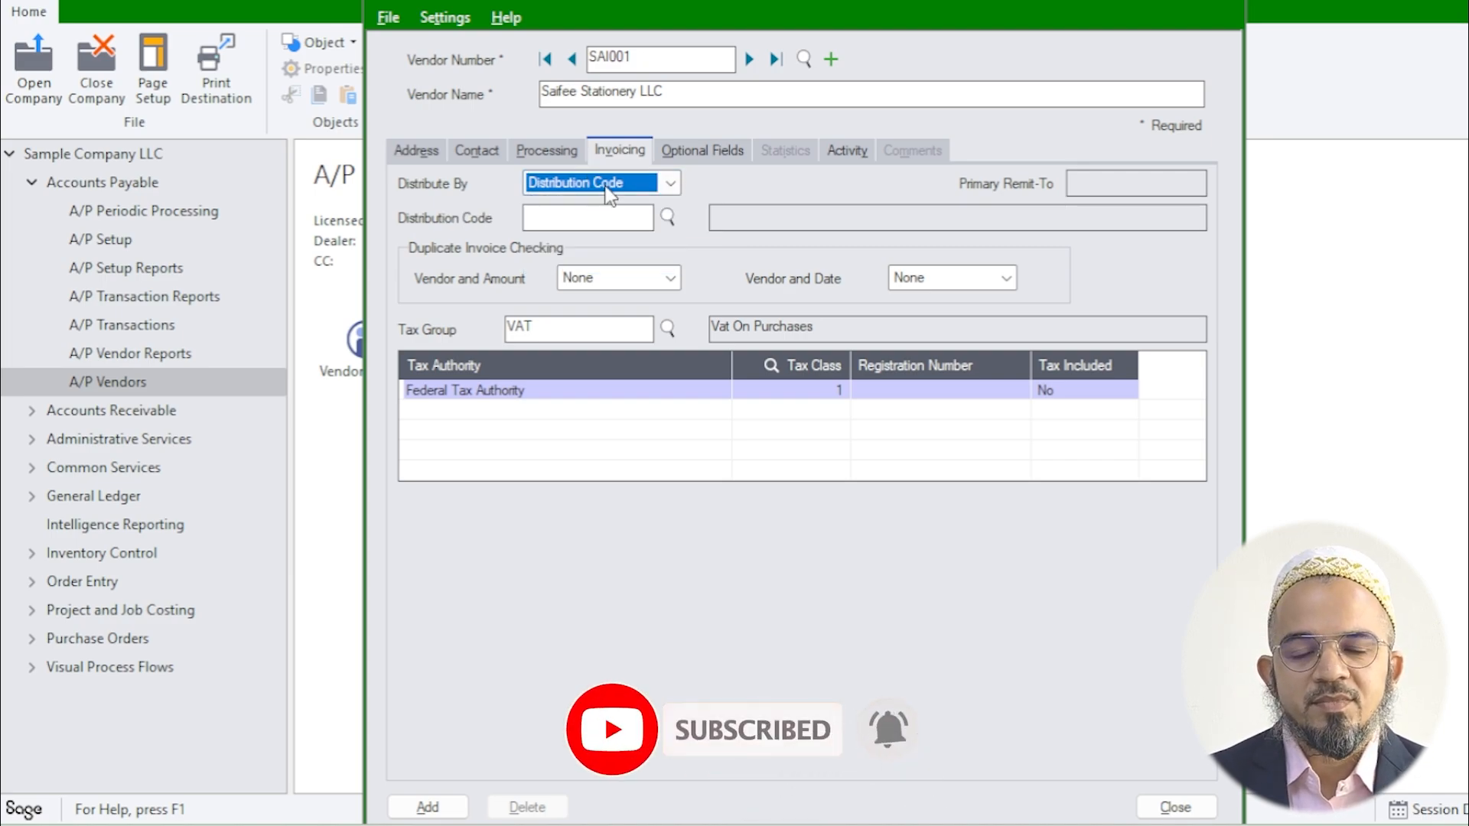
click(605, 190)
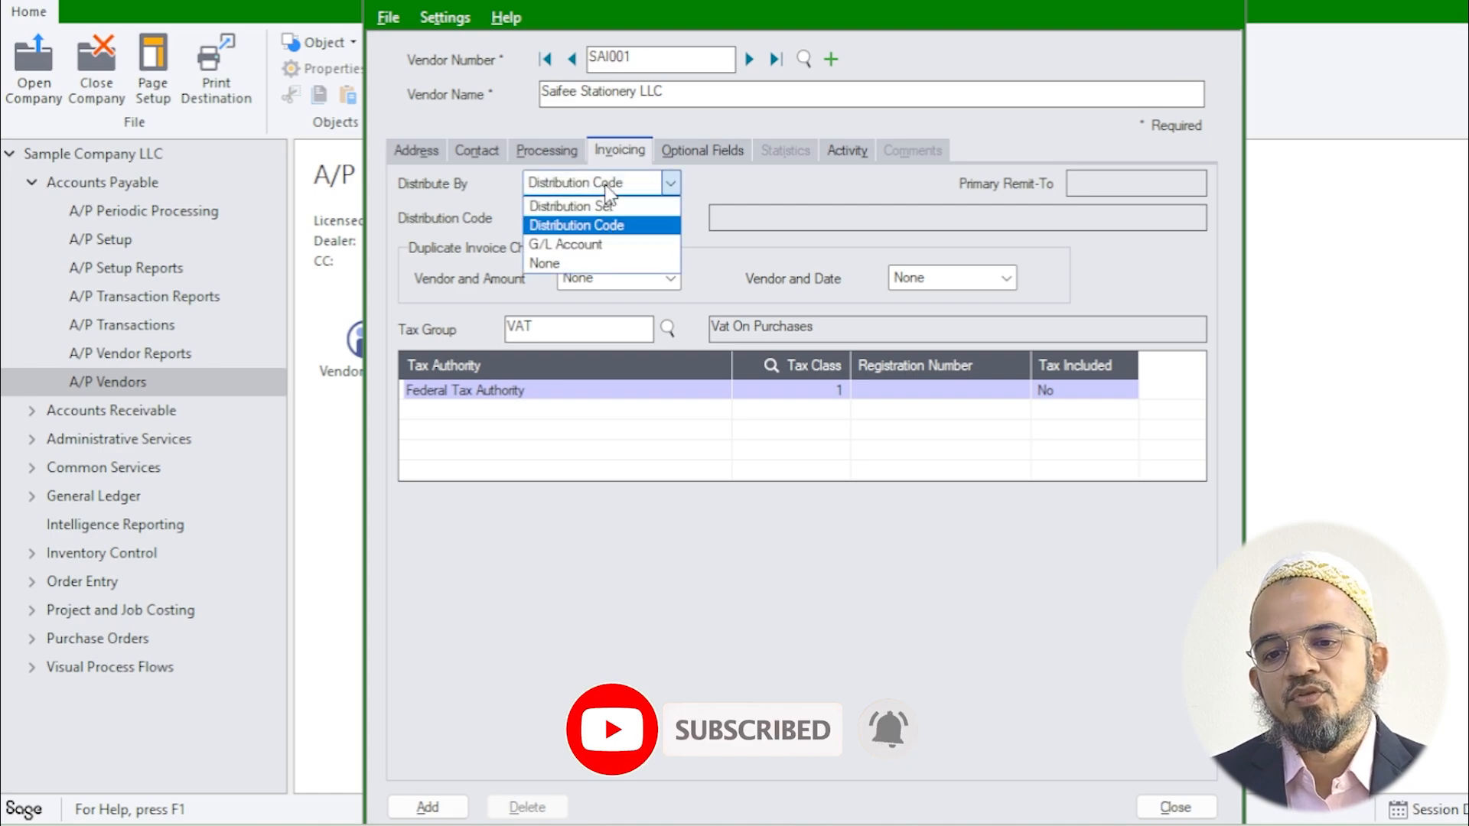
click(587, 245)
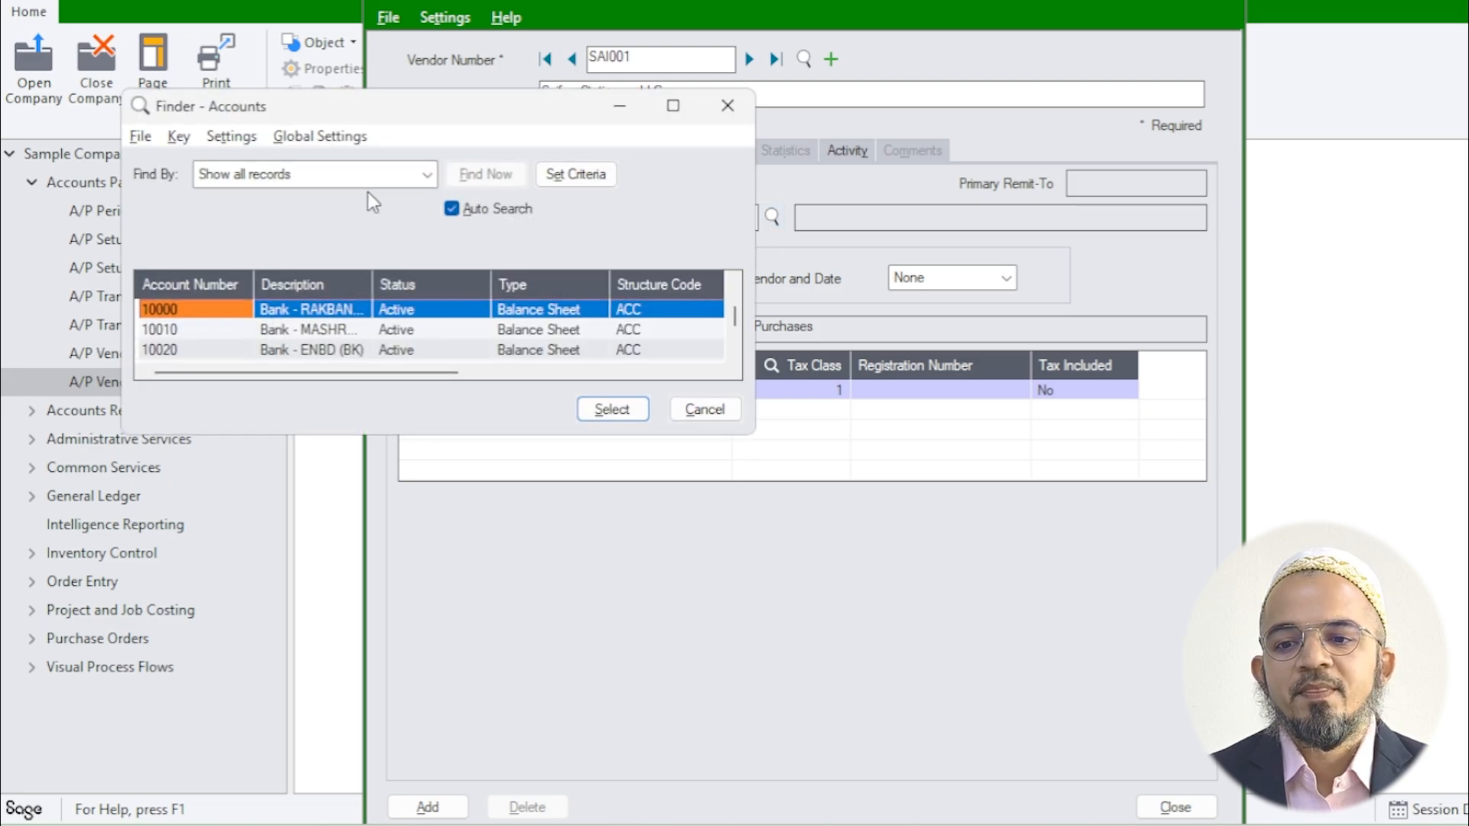
Step: Filter accounts by description containing 'stationery' and assign G/L account 66010
click(328, 174)
click(267, 236)
click(265, 208)
click(260, 244)
text(stationery)
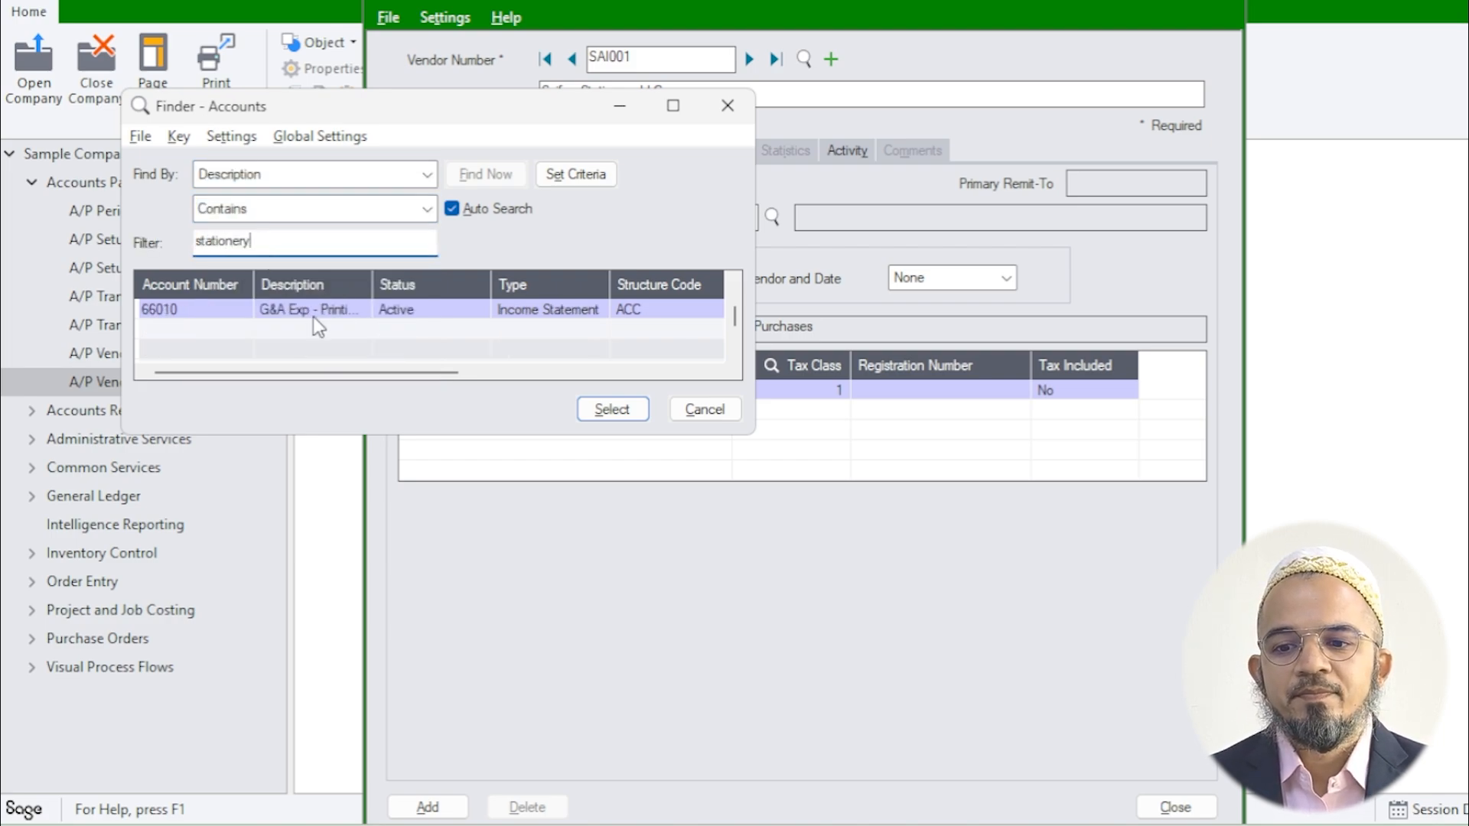
click(314, 312)
drag(372, 289, 587, 290)
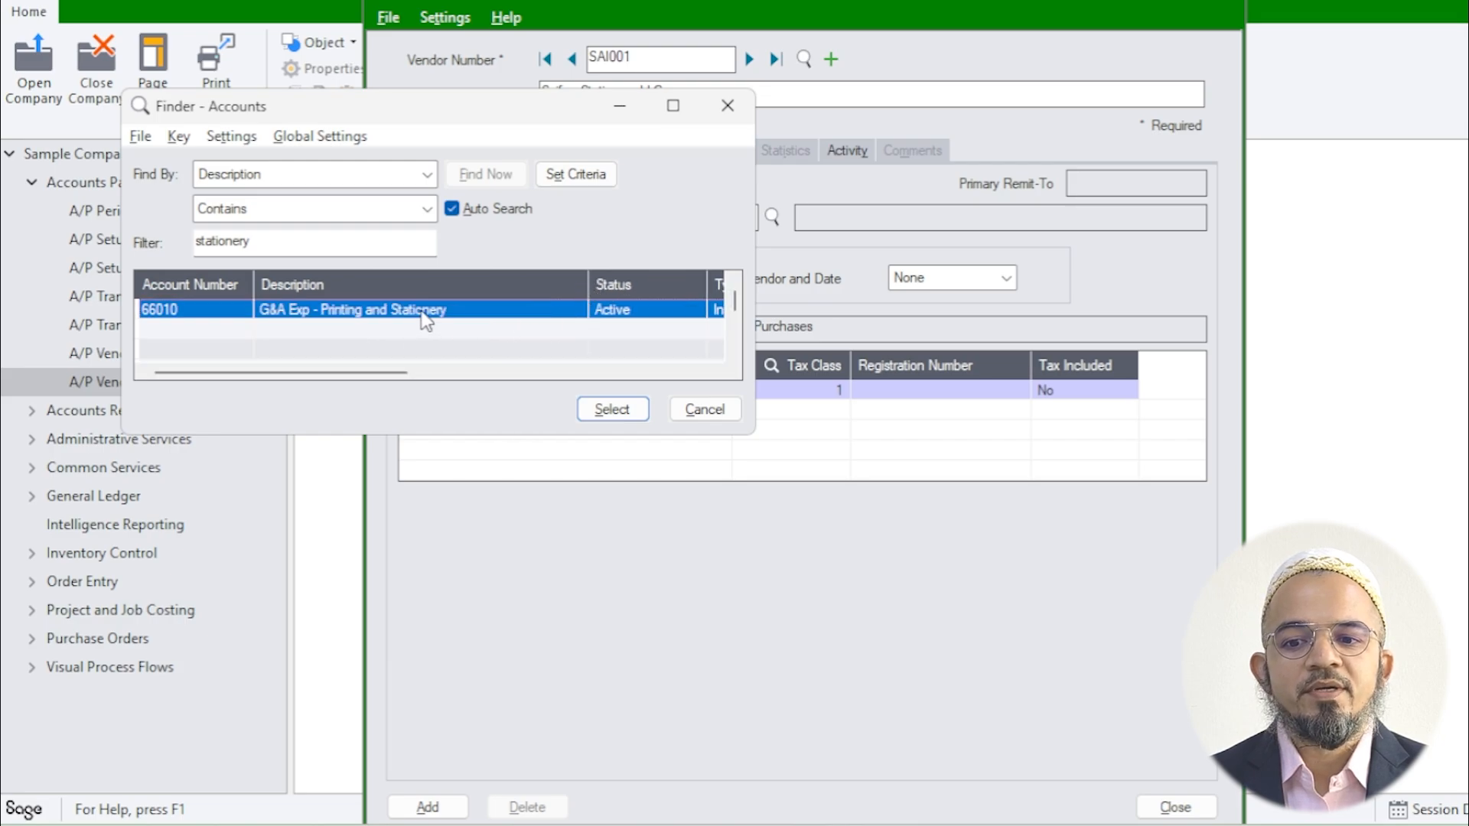
click(626, 413)
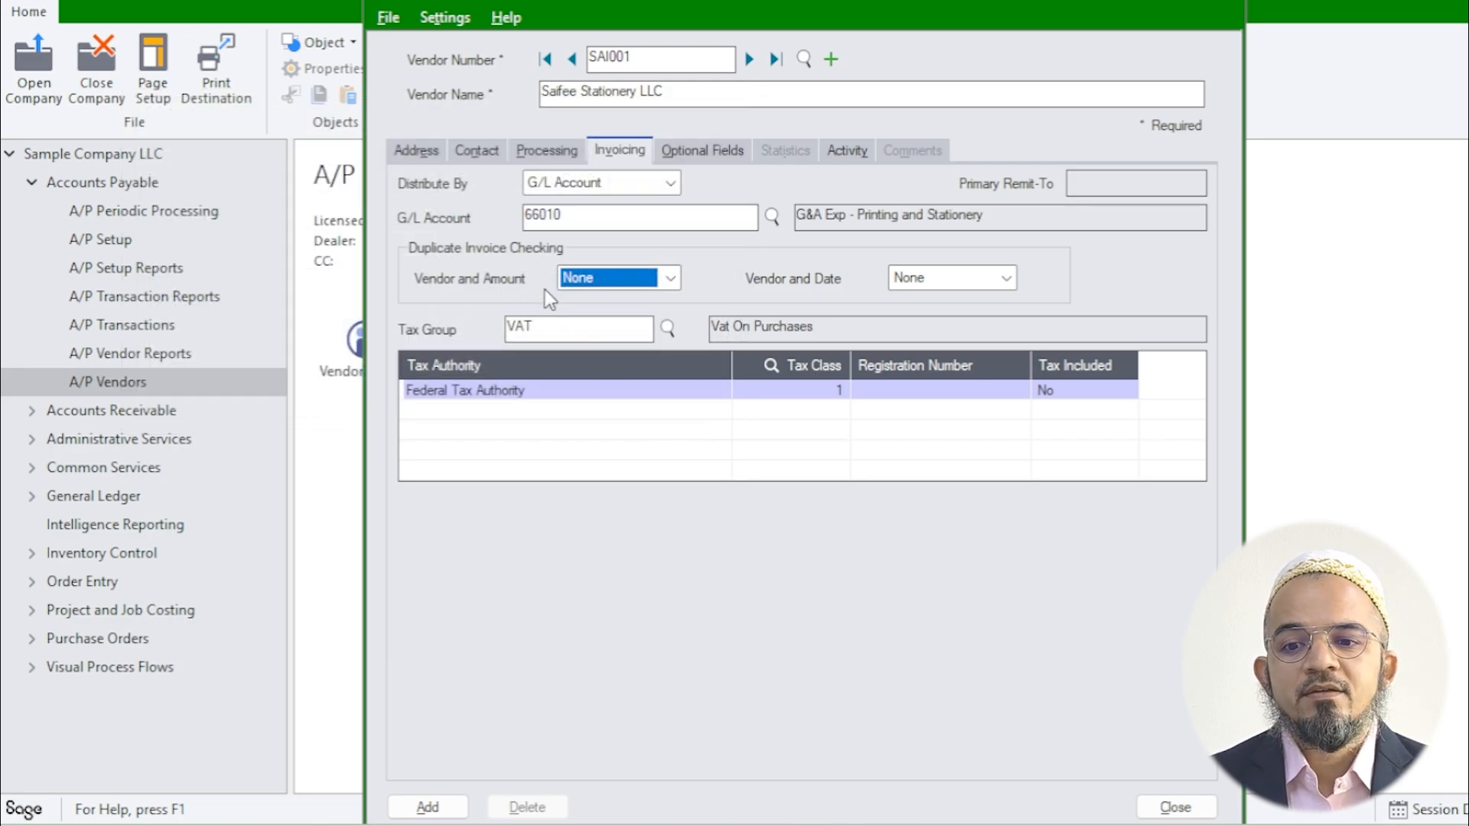
click(607, 289)
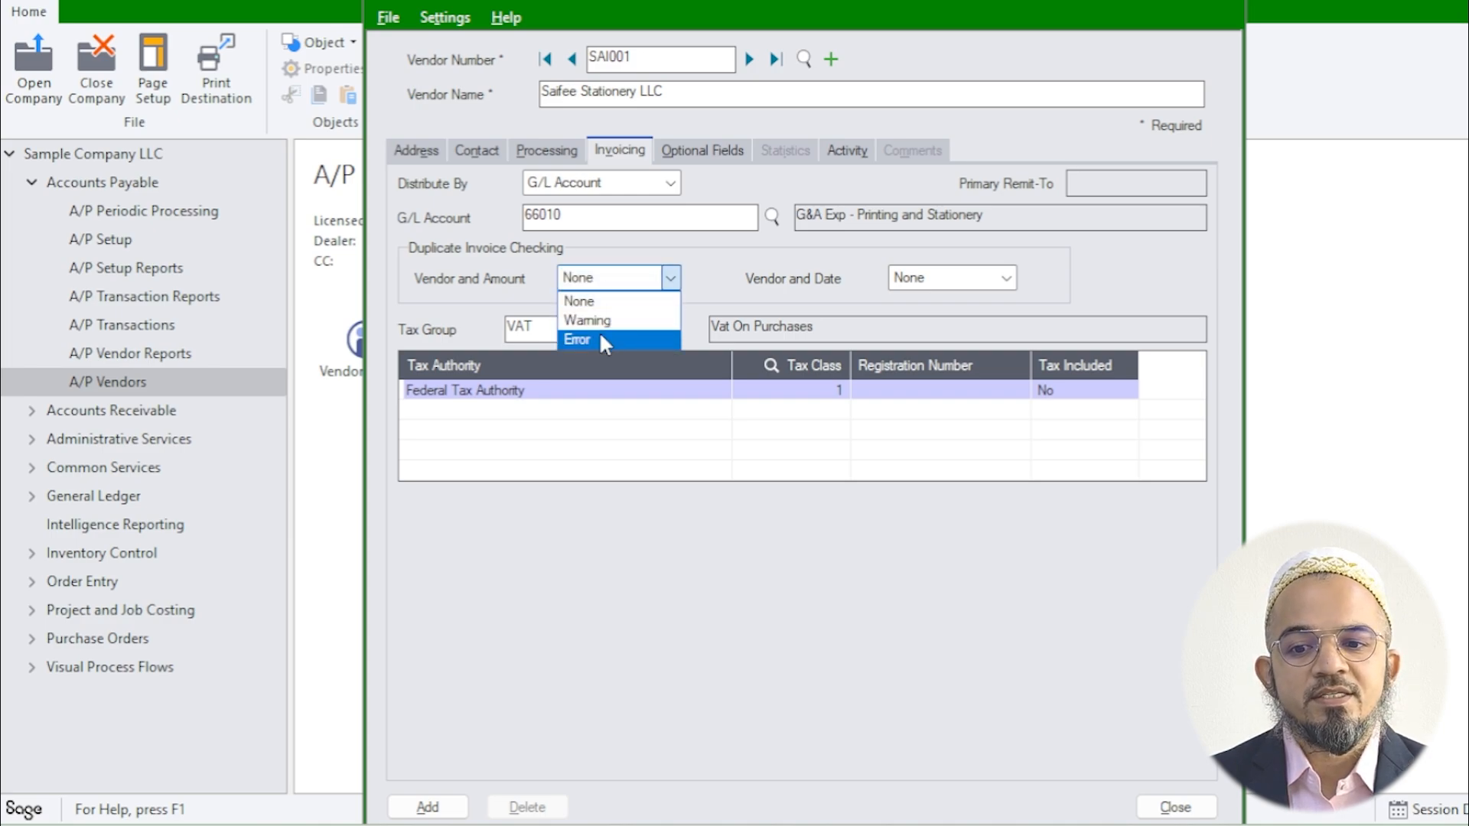
Step: Set the vendor-and-amount duplicate check to Warning, leaving vendor-and-date unchecked
click(601, 321)
click(924, 282)
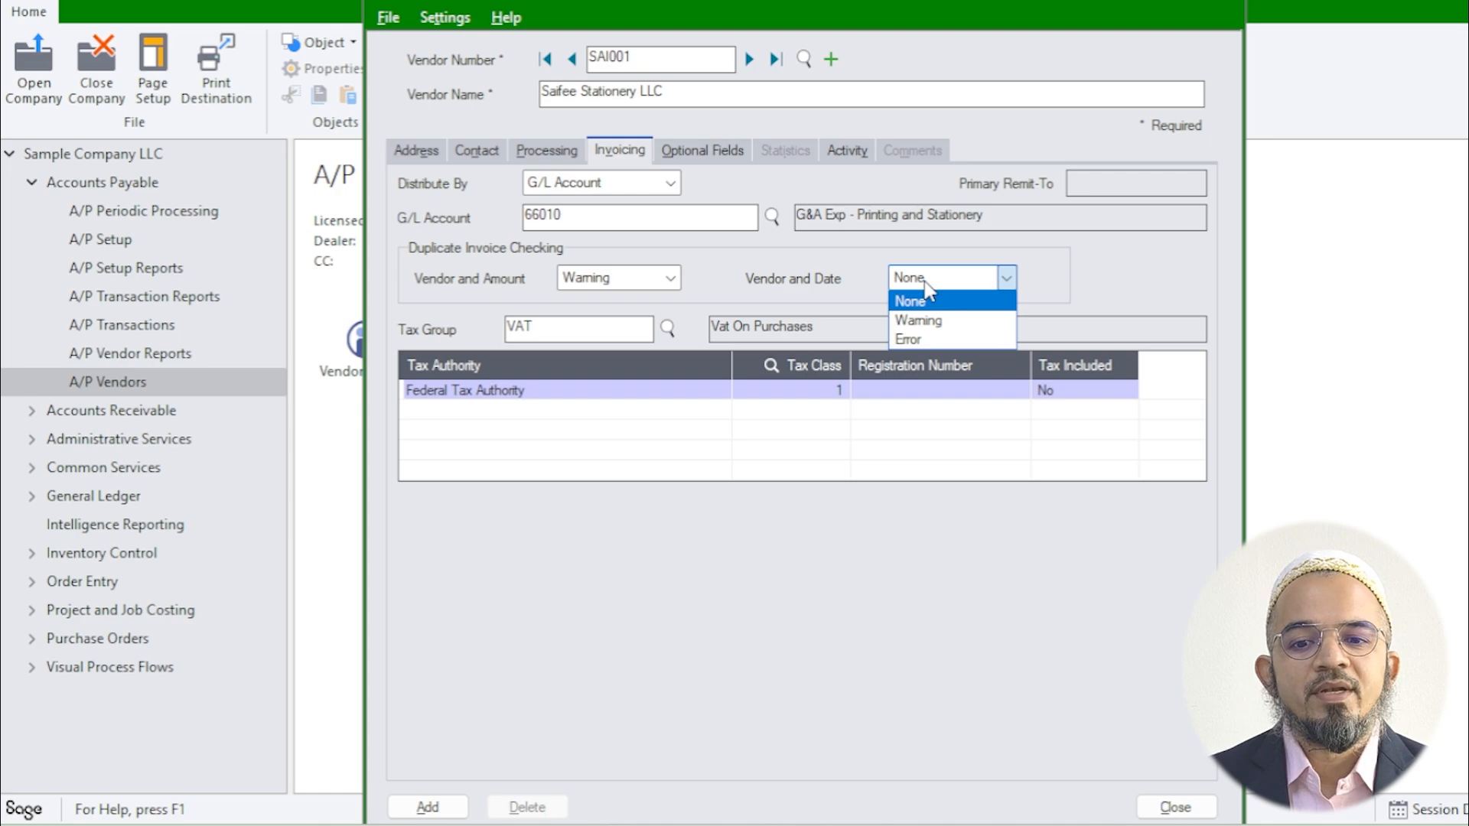
click(924, 281)
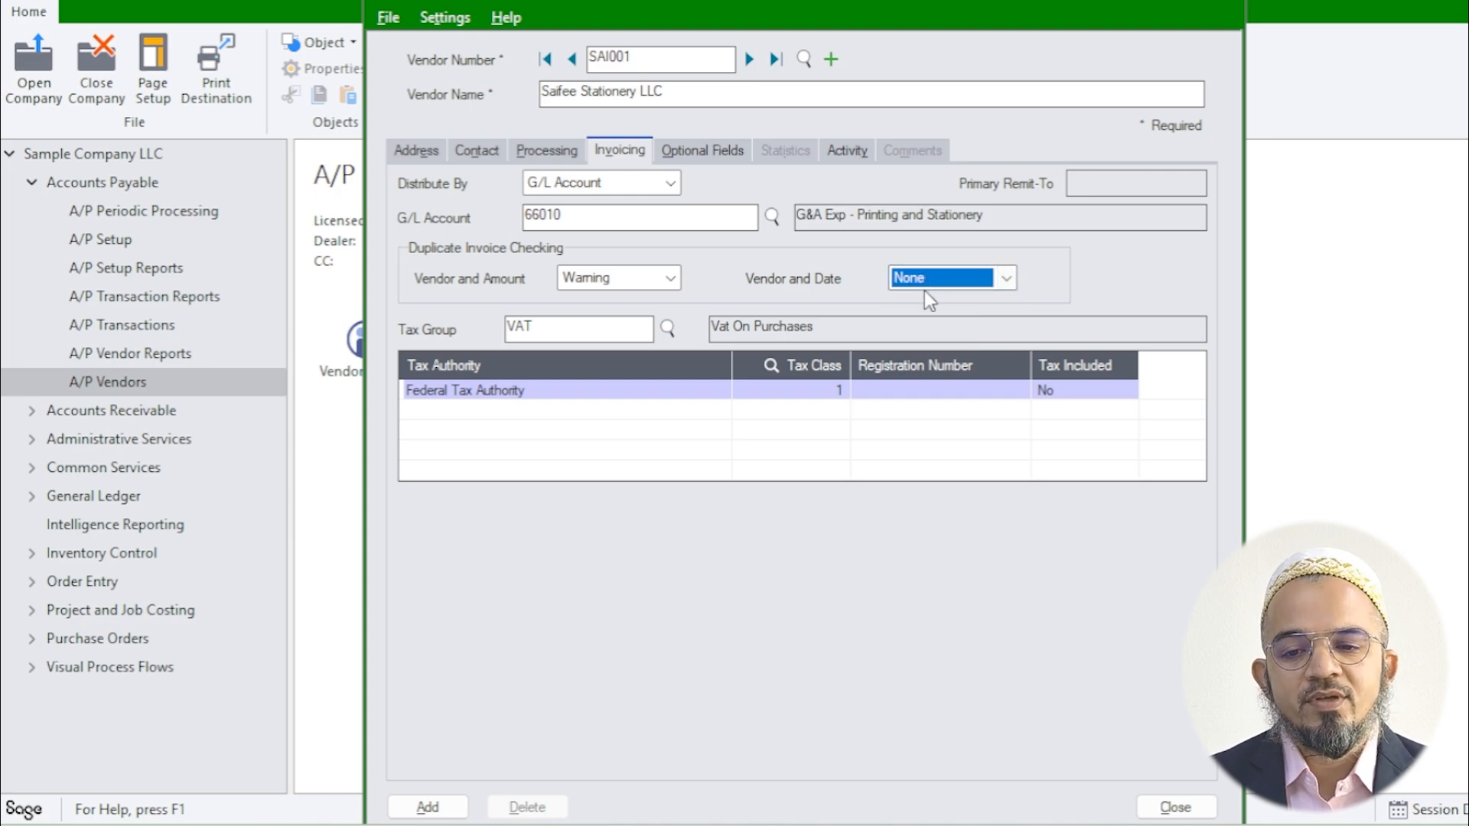
click(588, 326)
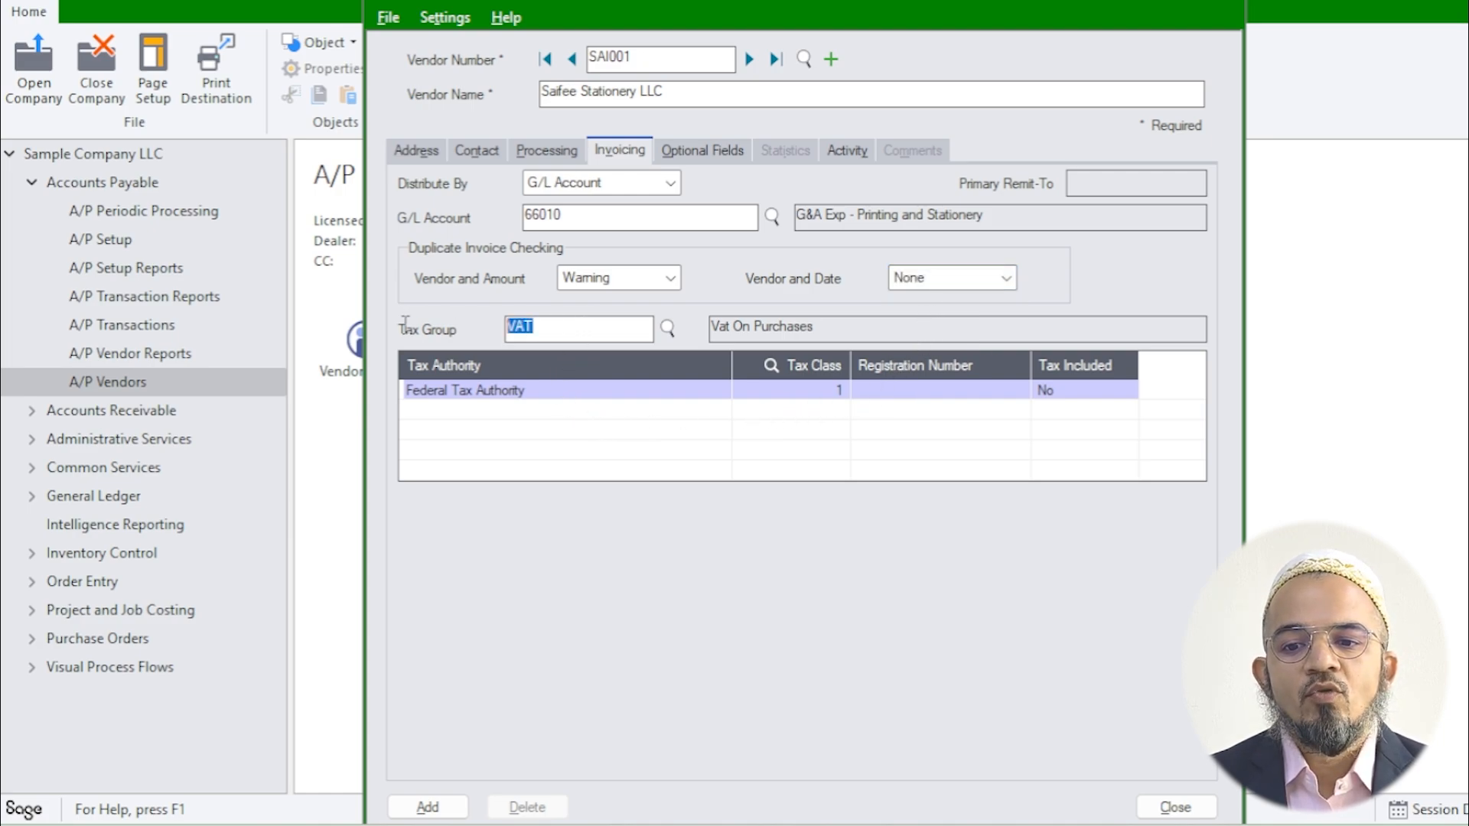
Step: Give the Federal Tax Authority row tax class 1 (SR Standard Rated) and its VAT registration number
click(660, 390)
click(840, 392)
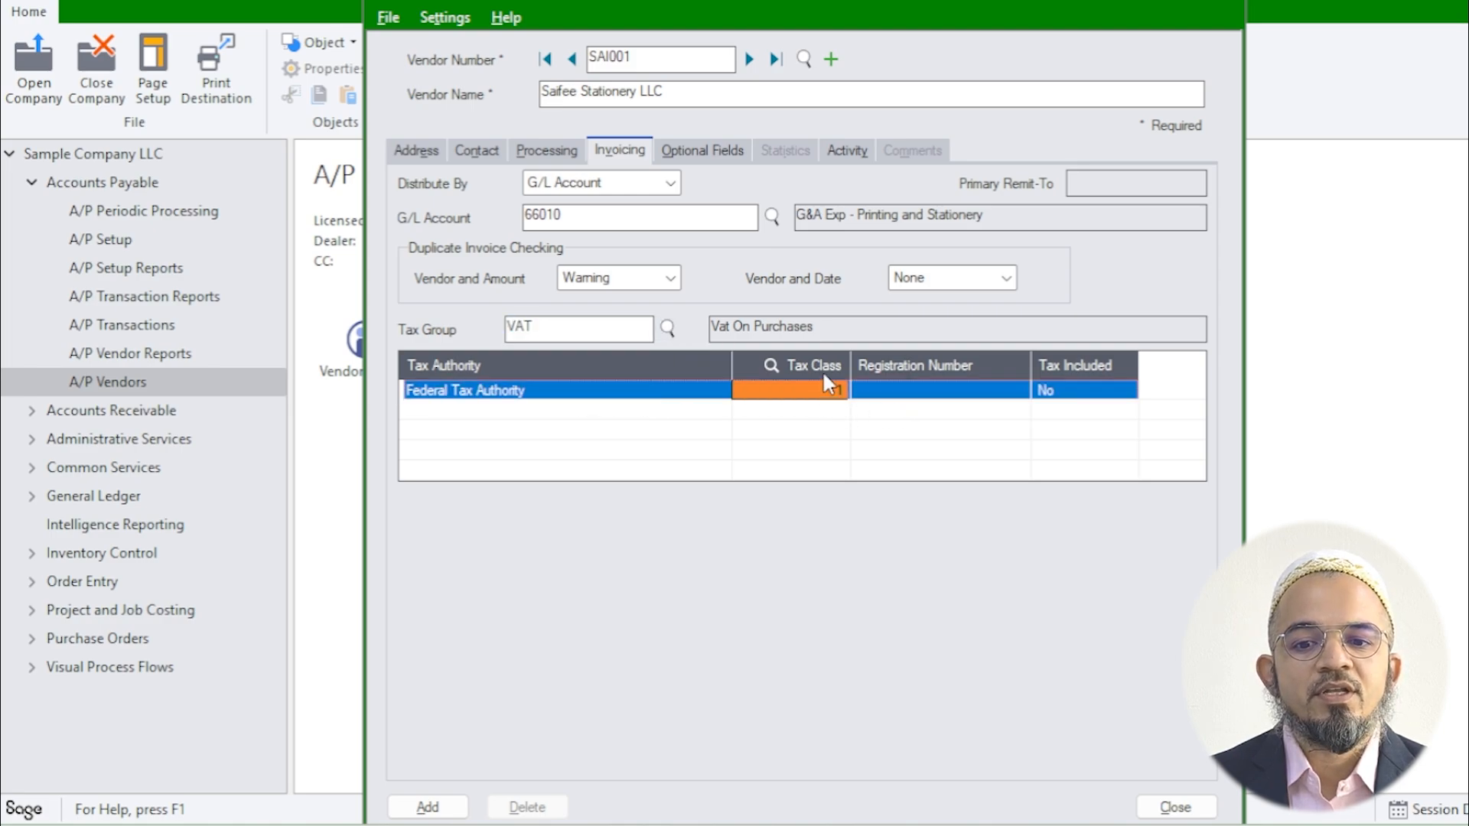
click(823, 370)
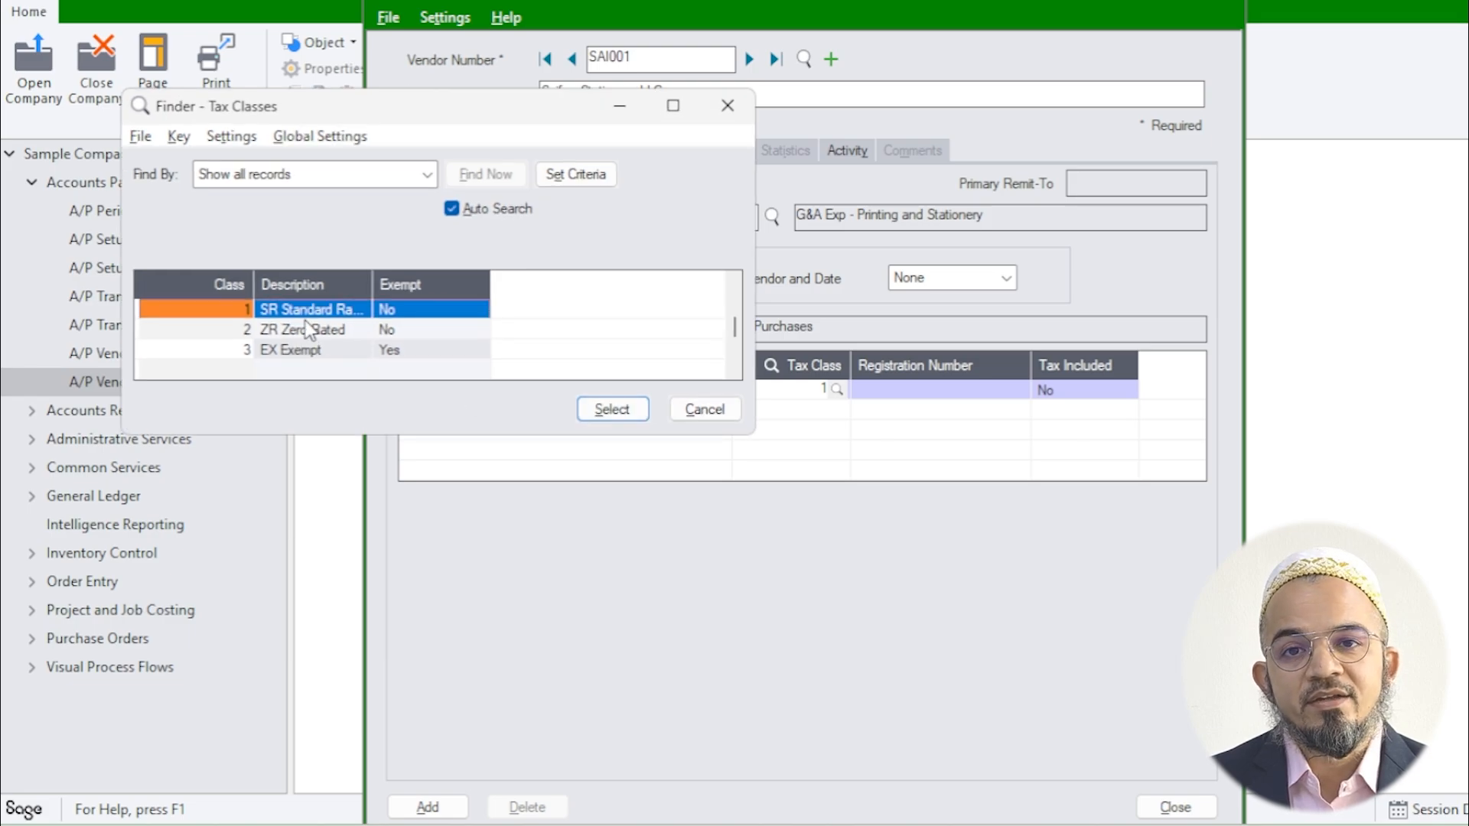
drag(373, 284, 479, 284)
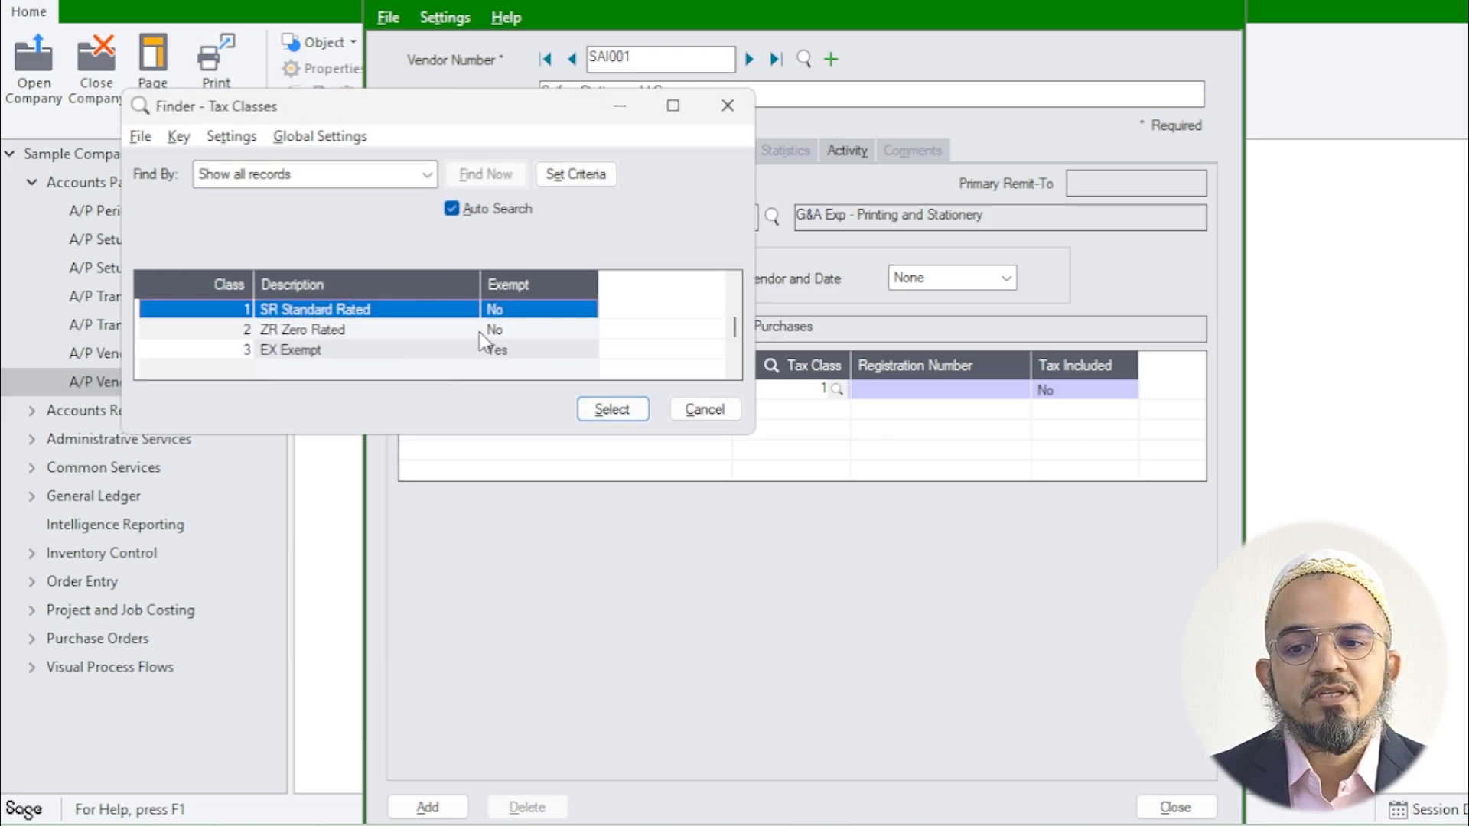
double_click(356, 317)
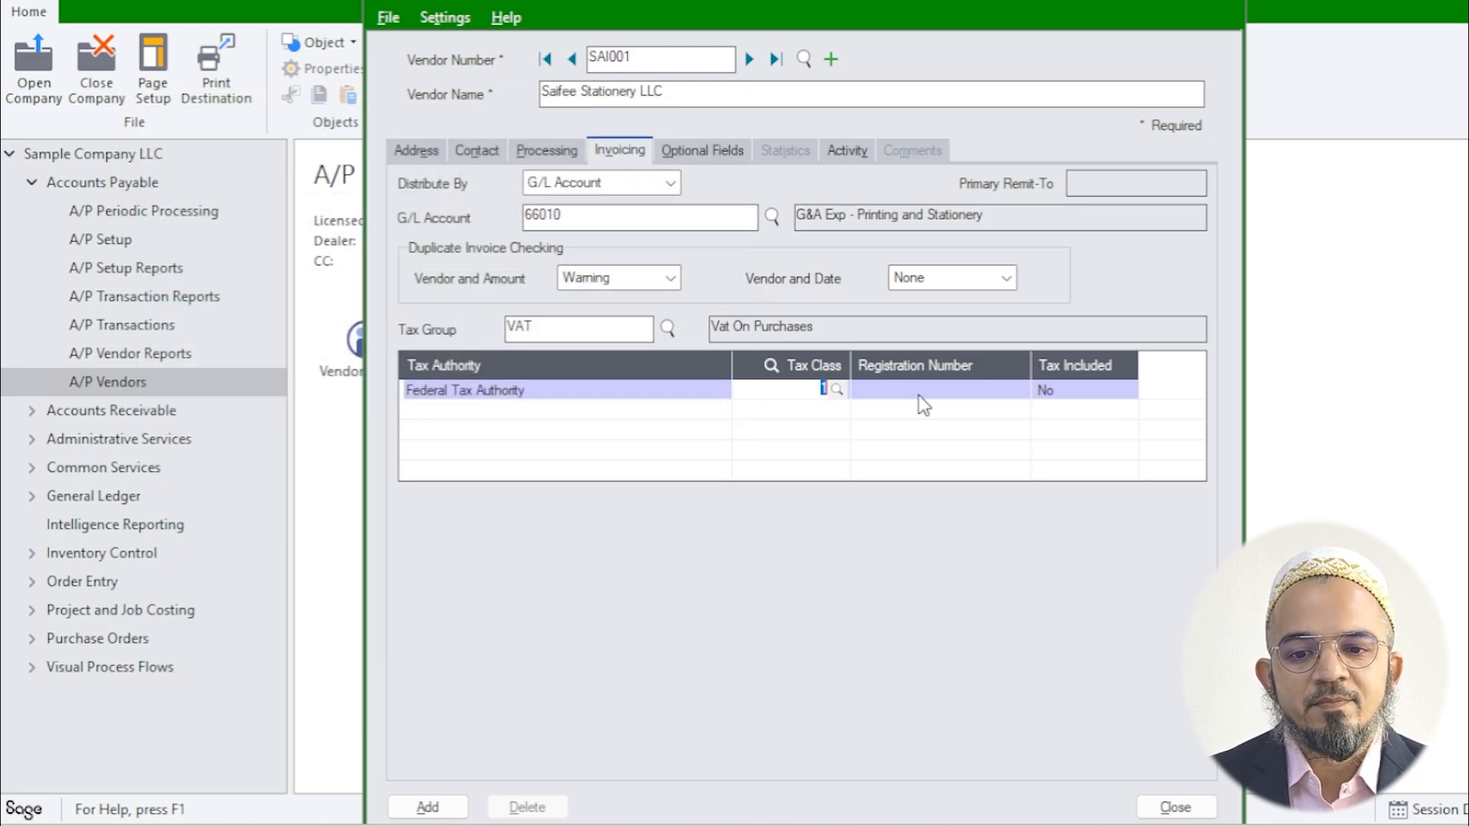
click(914, 391)
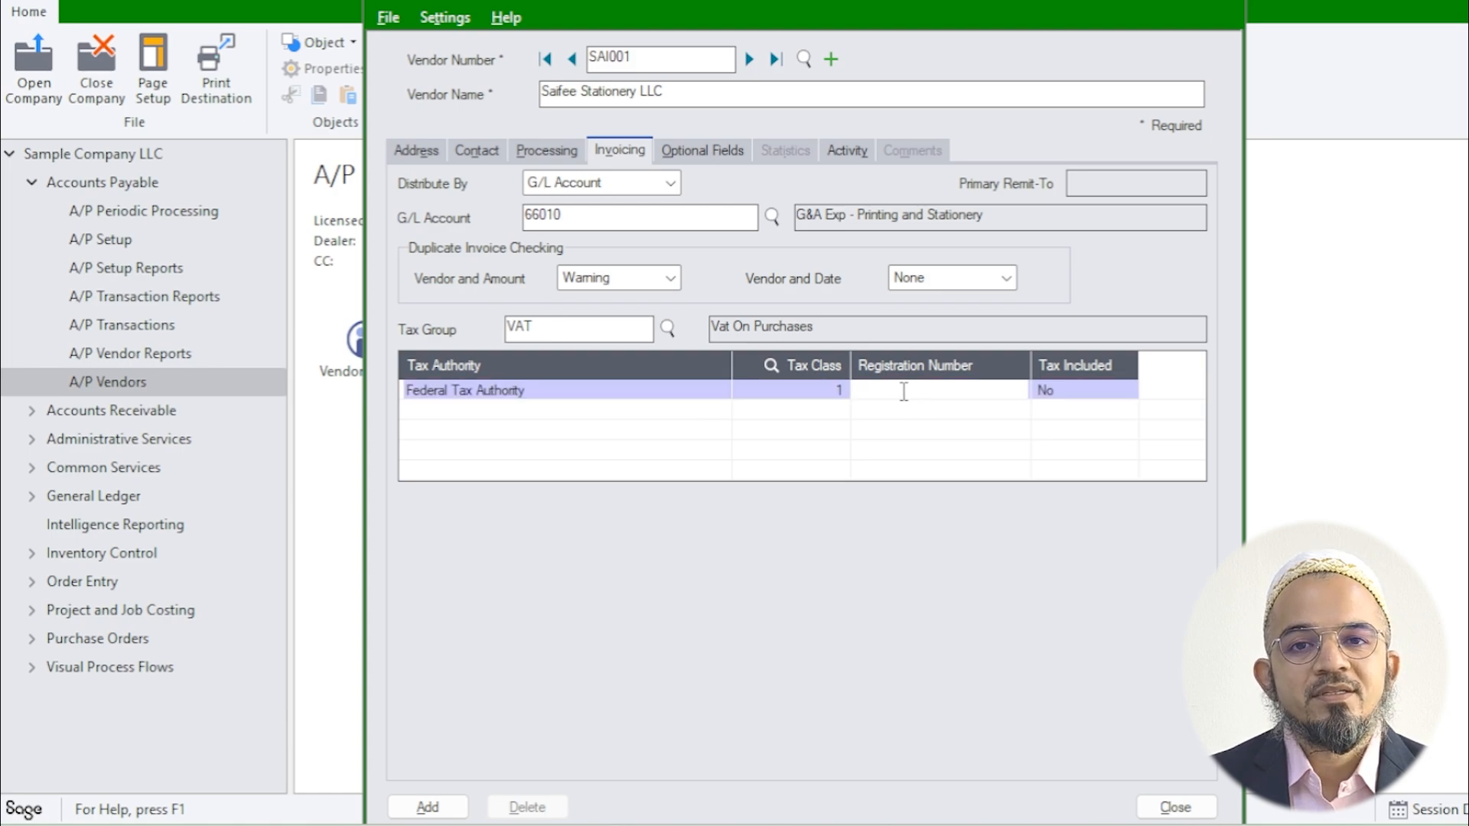
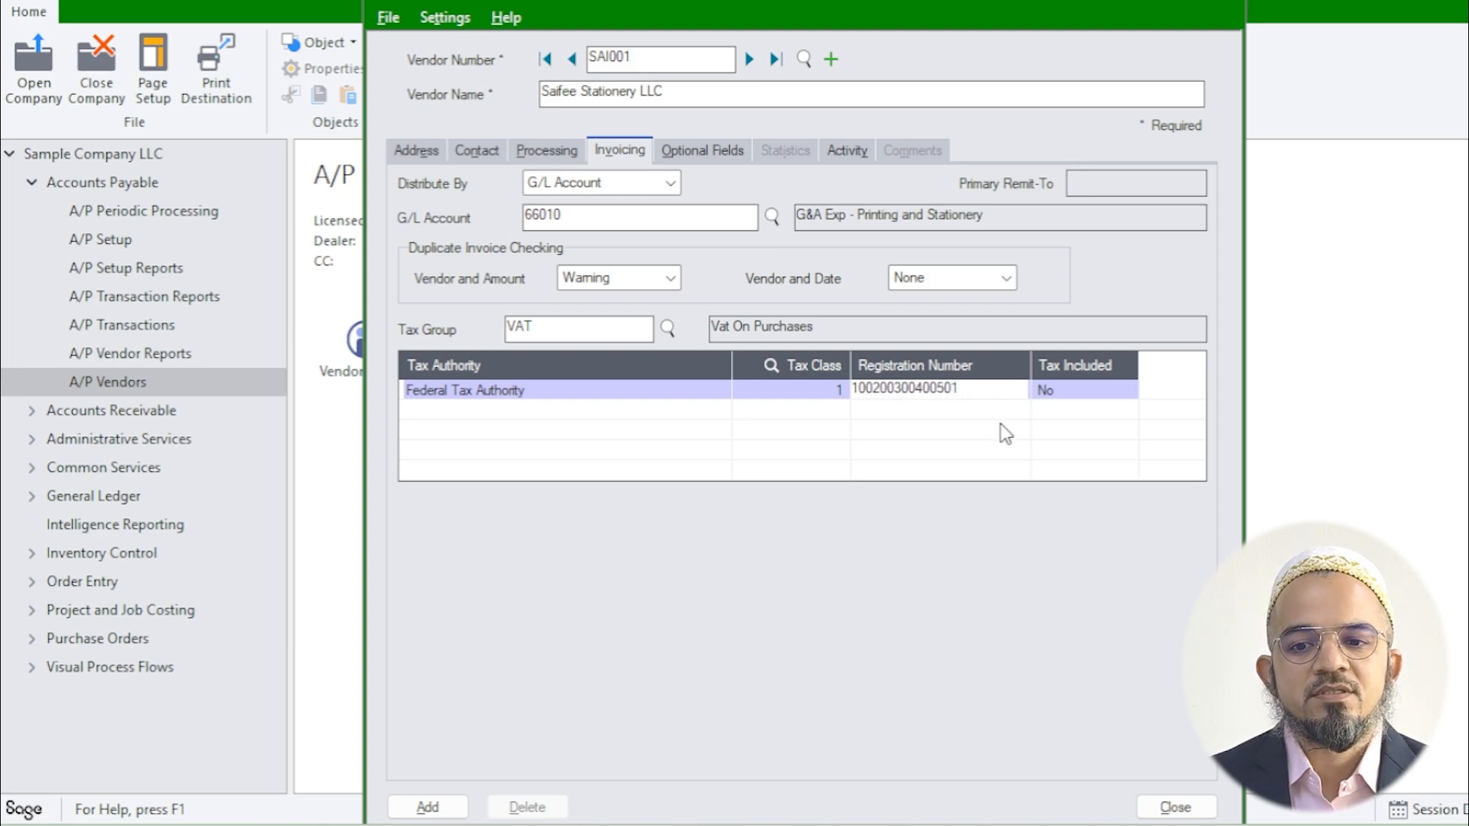
Step: Add vendor SAI001, close the form, reopen Vendors and list saved vendors in the finder
click(427, 808)
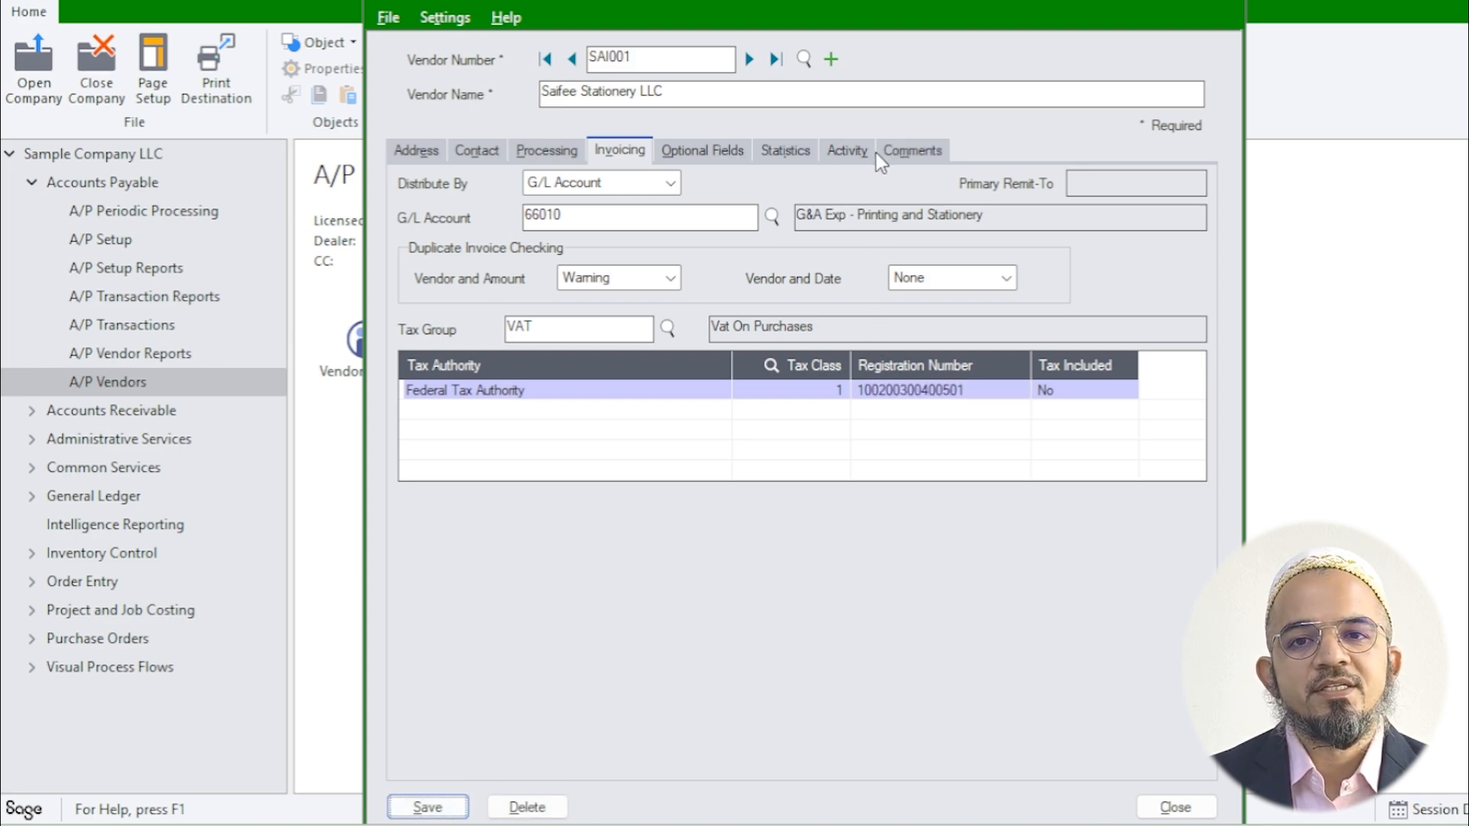
click(1174, 807)
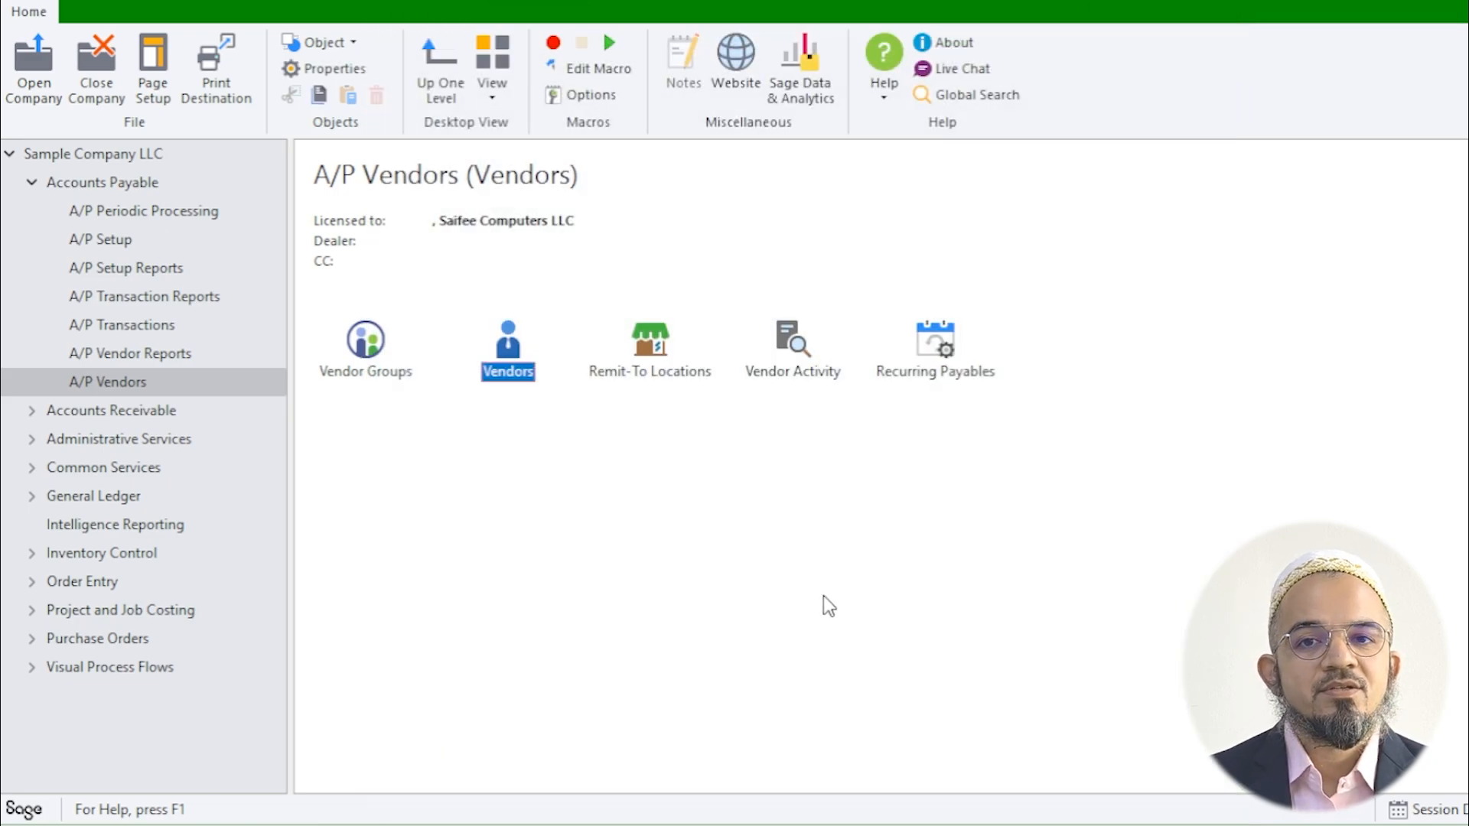
double_click(497, 375)
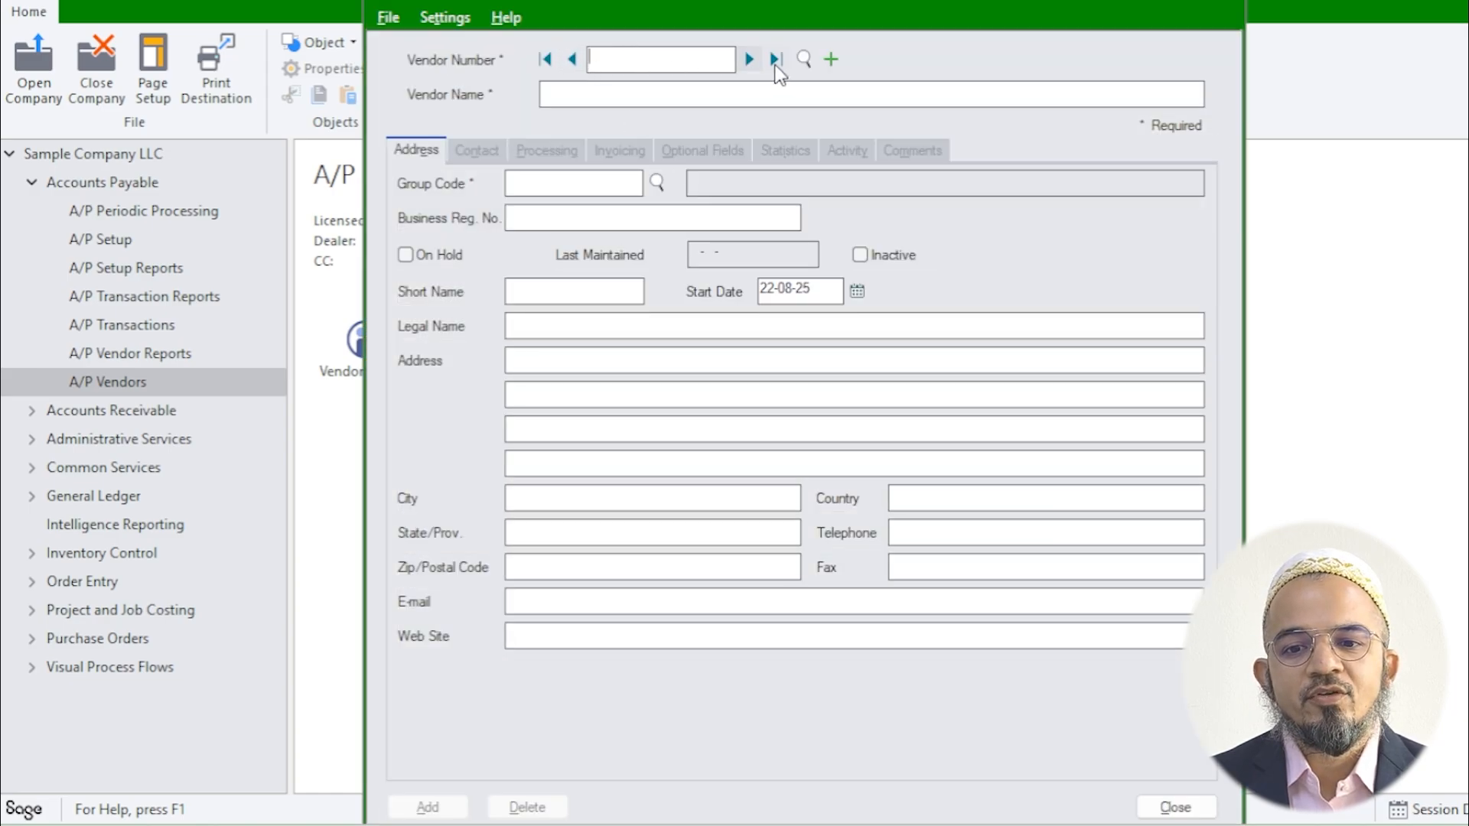
click(804, 62)
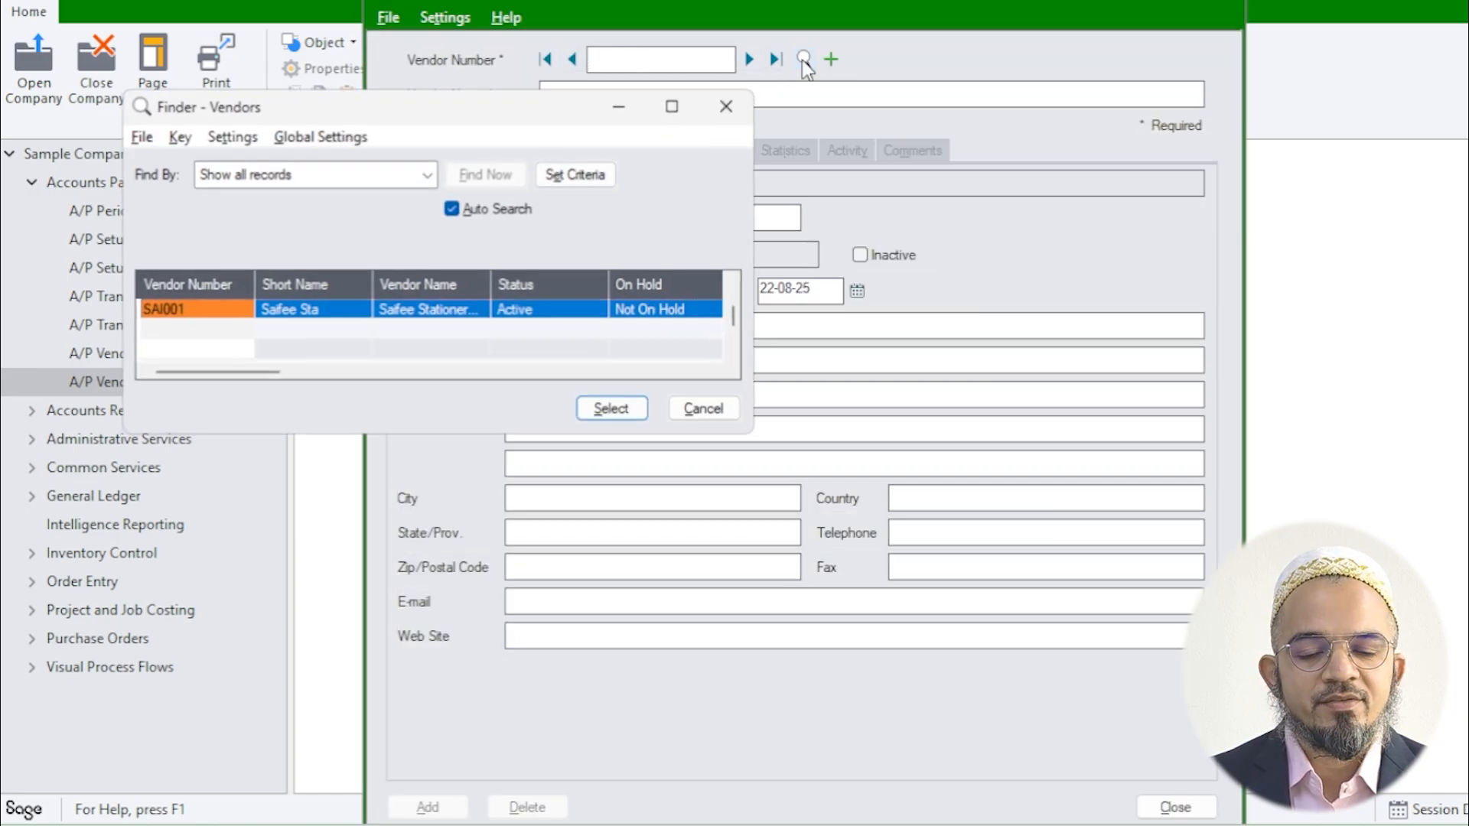
Step: Load SAI001 Saifee Stationery LLC from the finder, then re-select it searching by Vendor Name
double_click(192, 314)
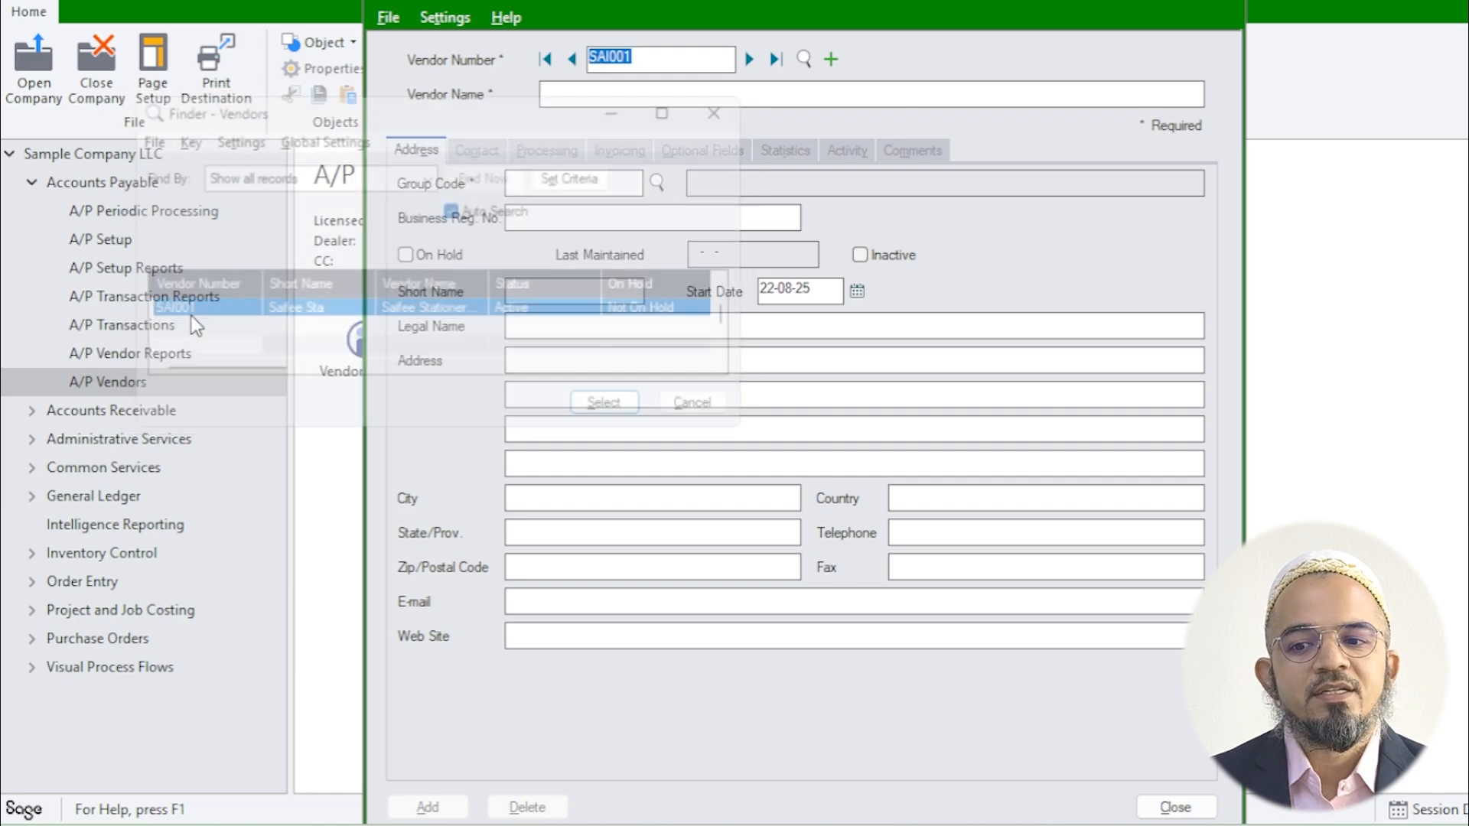
click(805, 58)
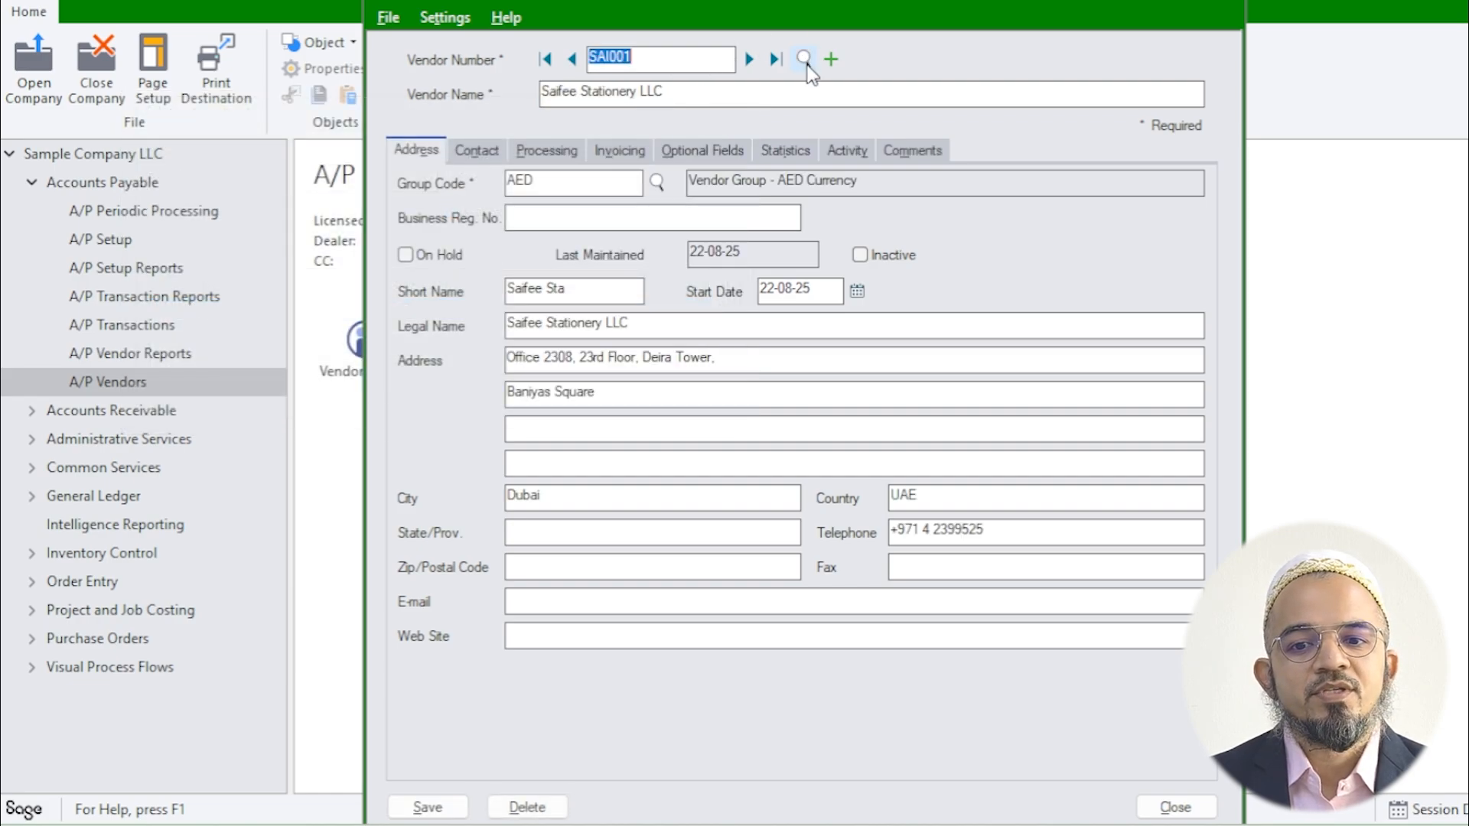
click(348, 177)
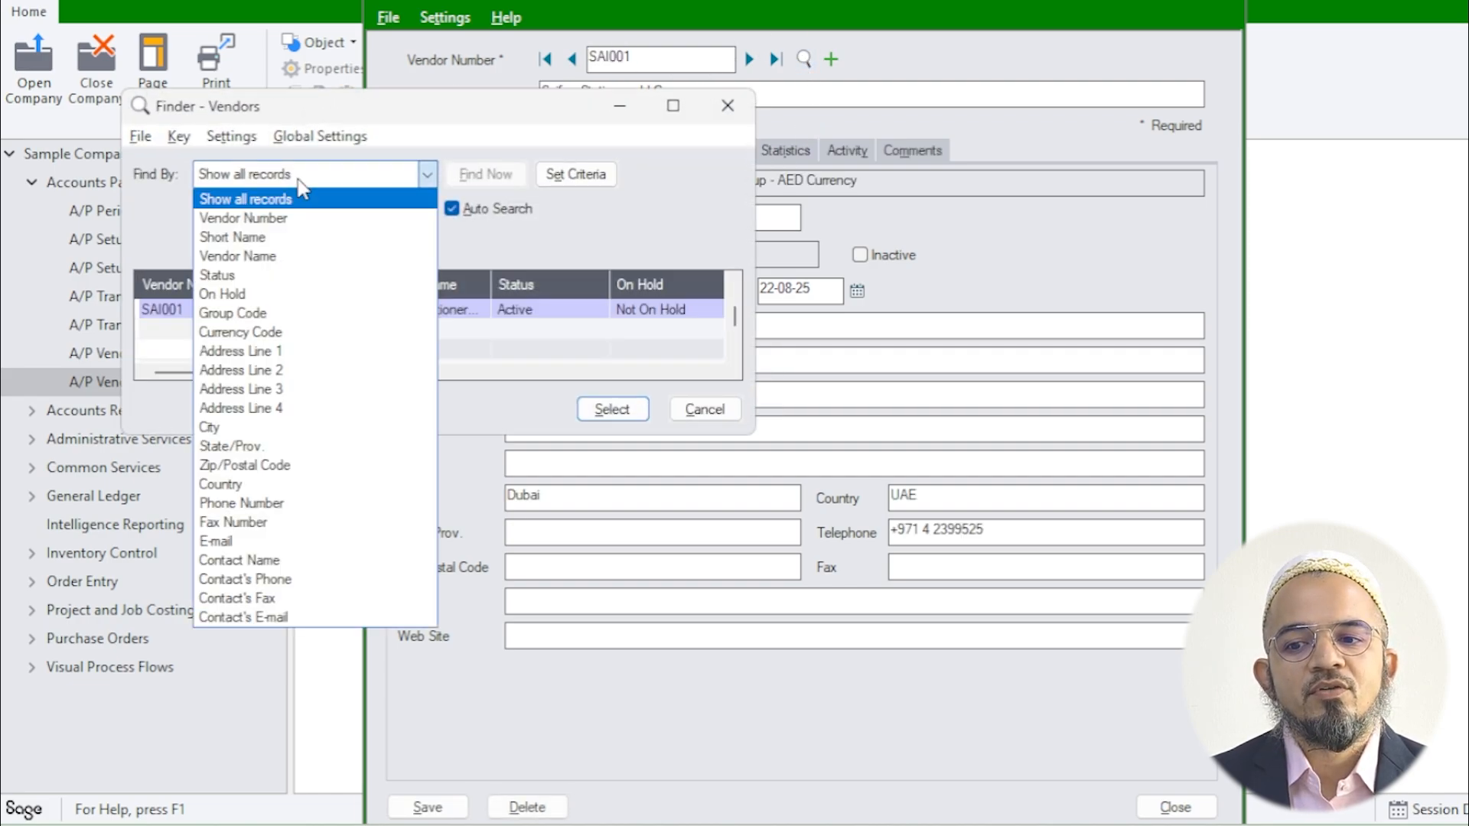
click(269, 256)
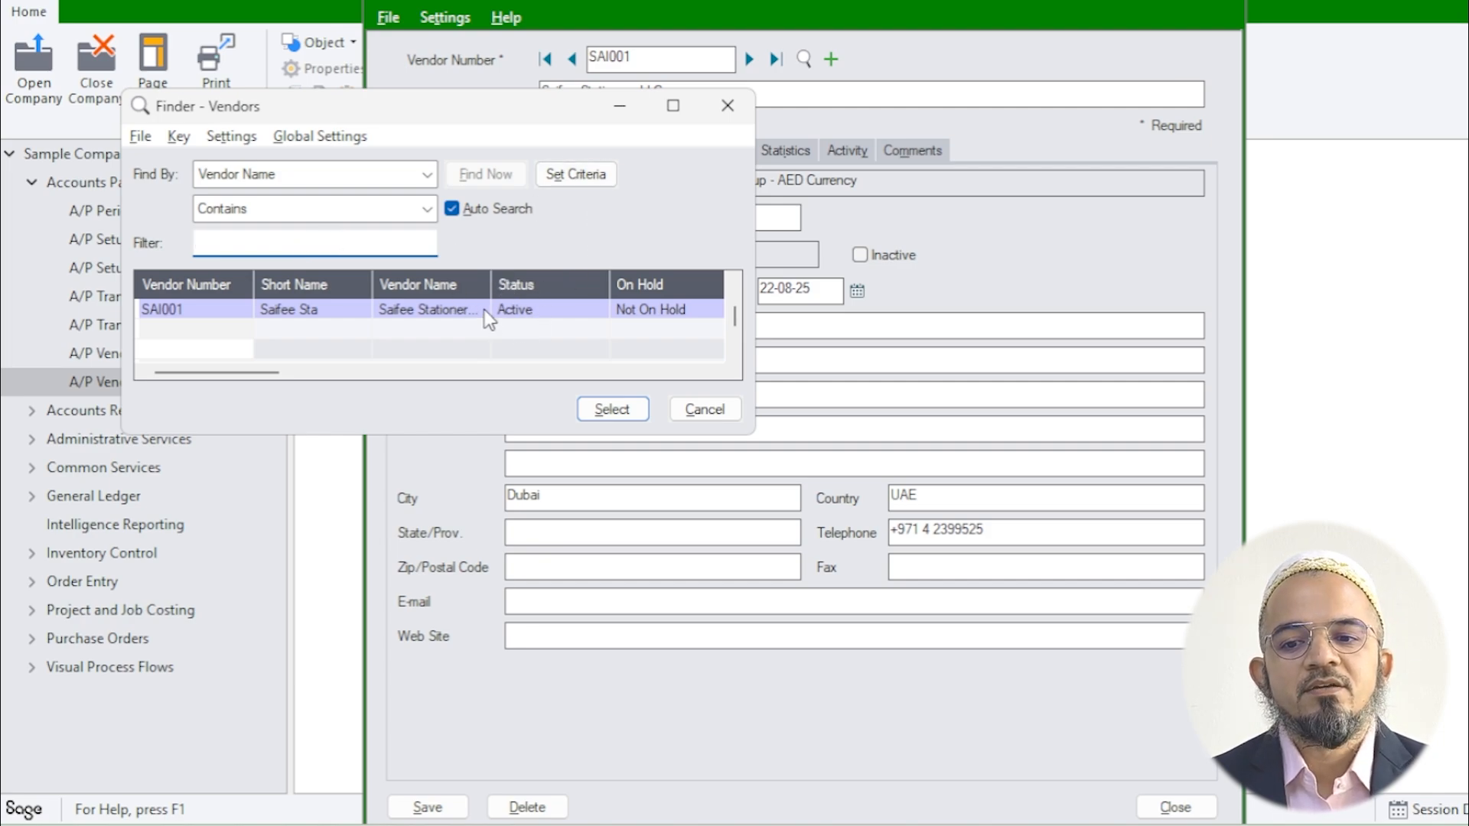
click(612, 409)
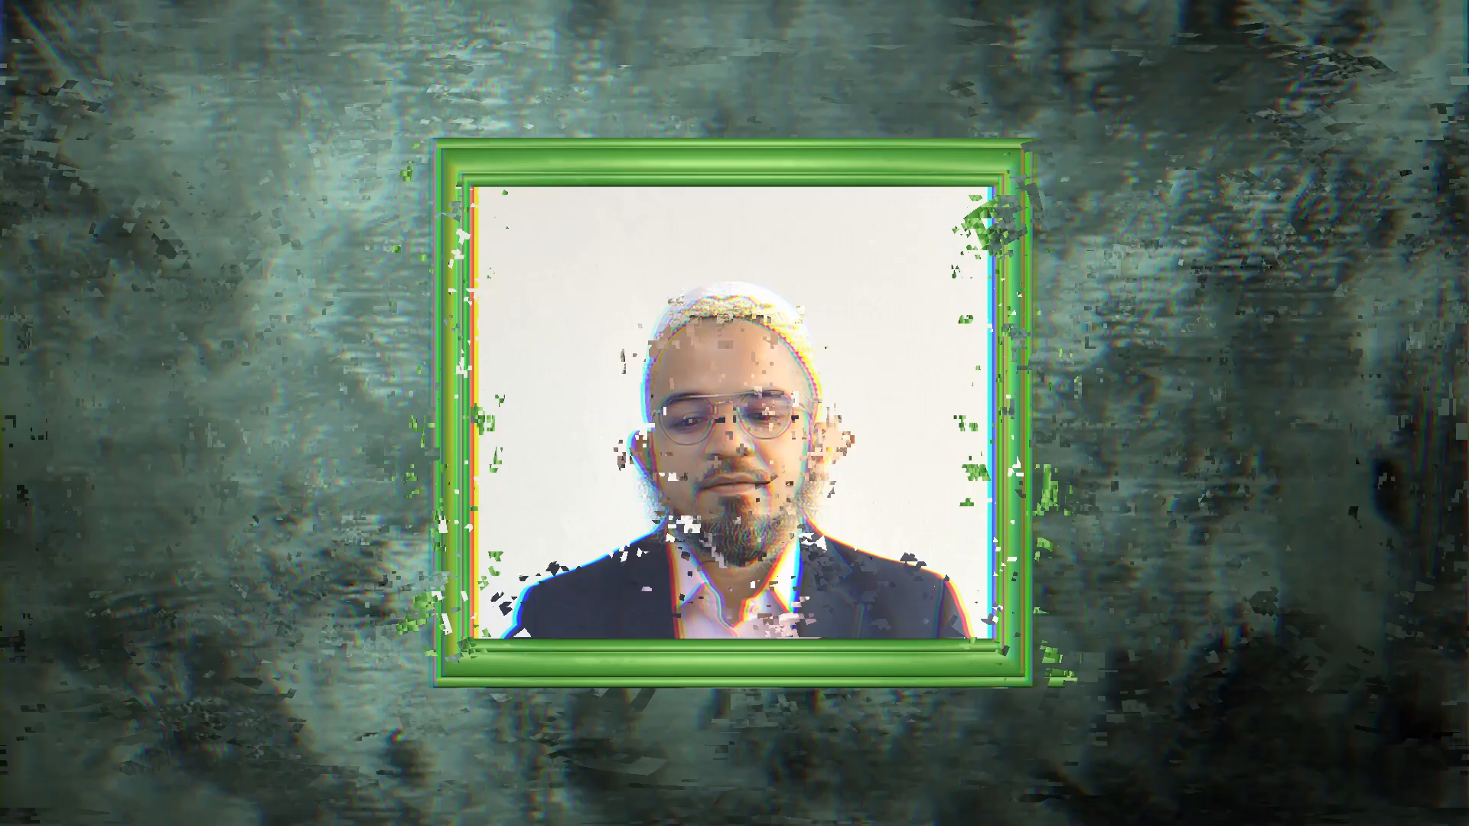